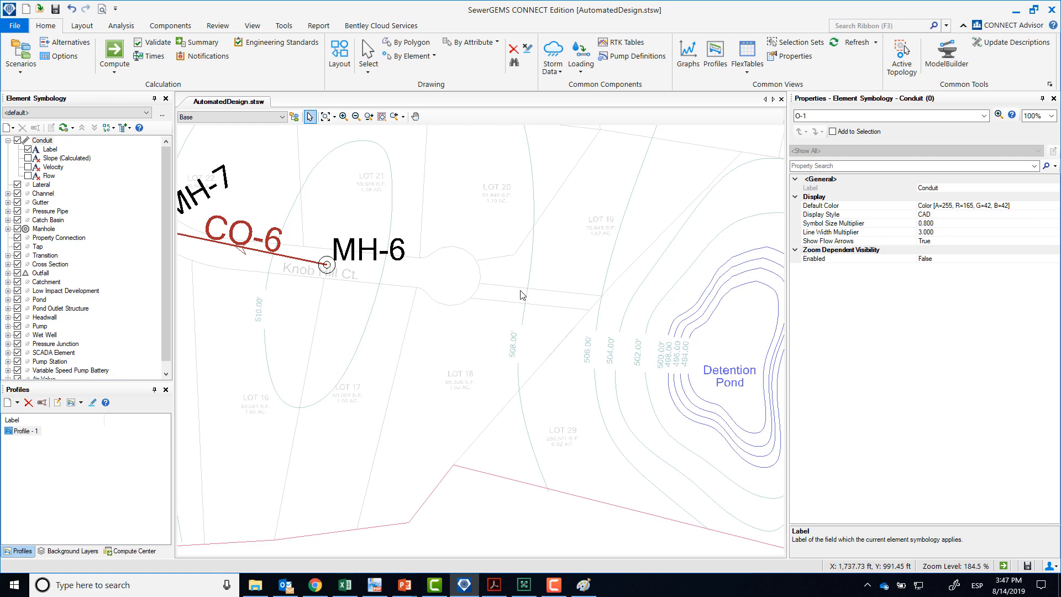
Step: Check the properties of manhole MH-6 on Knob Hill Ct. and clear the selection
left_click_drag(484, 192, 568, 322)
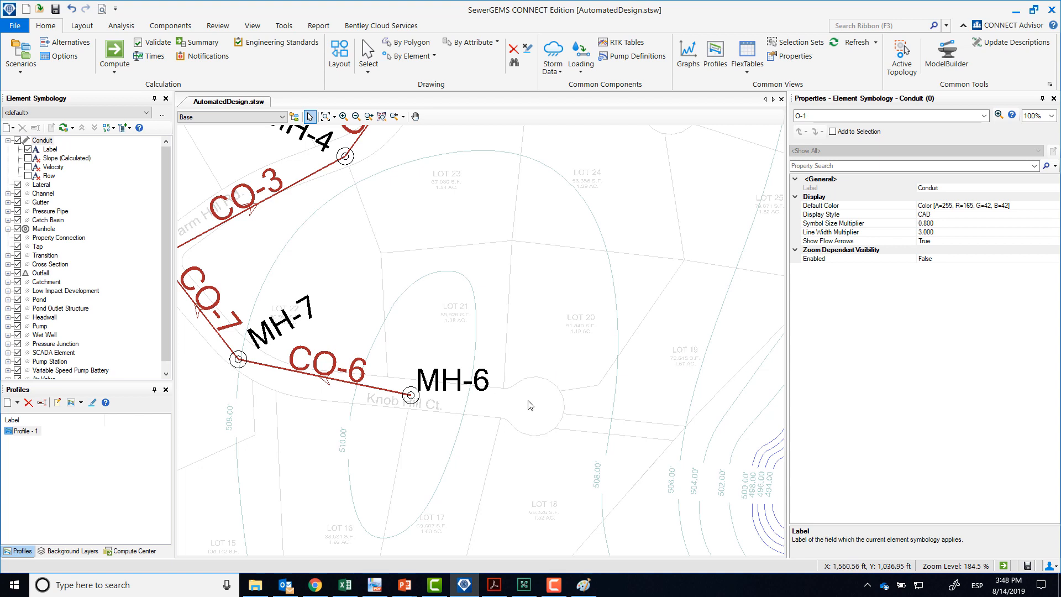
left_click(411, 396)
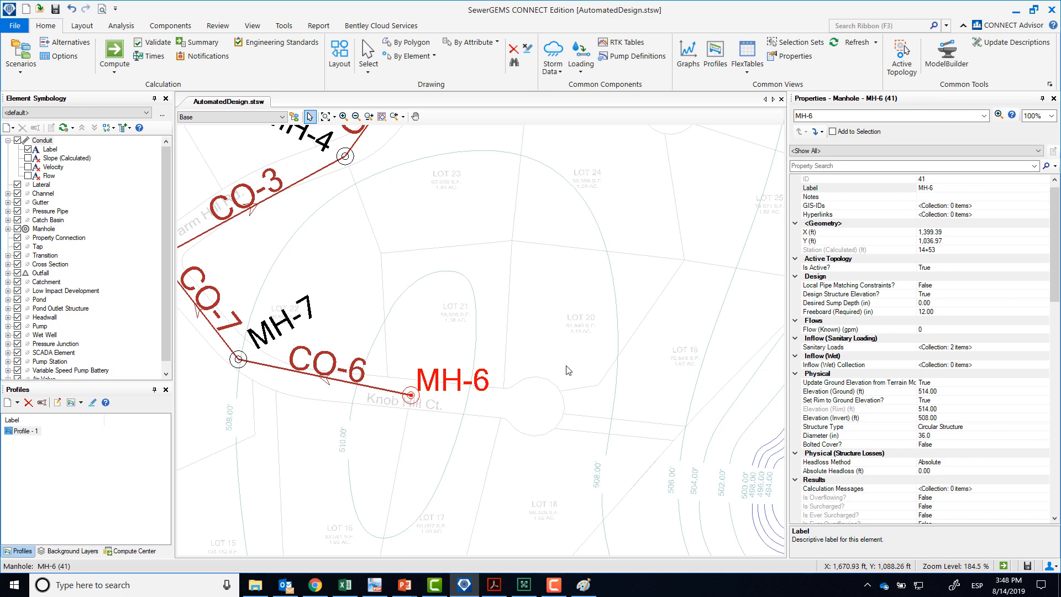
left_click(515, 393)
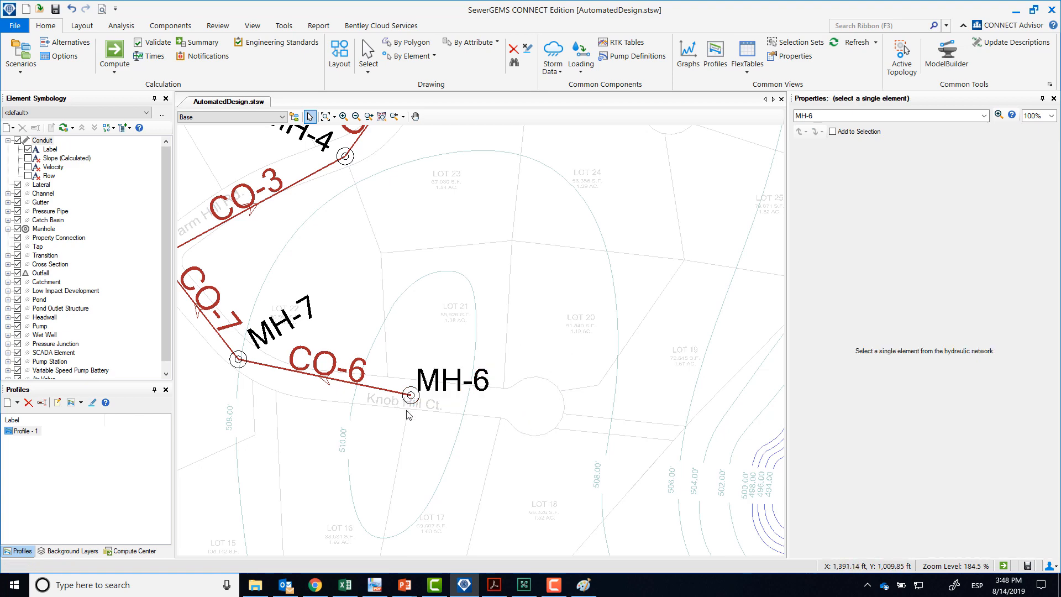
left_click_drag(408, 414, 589, 423)
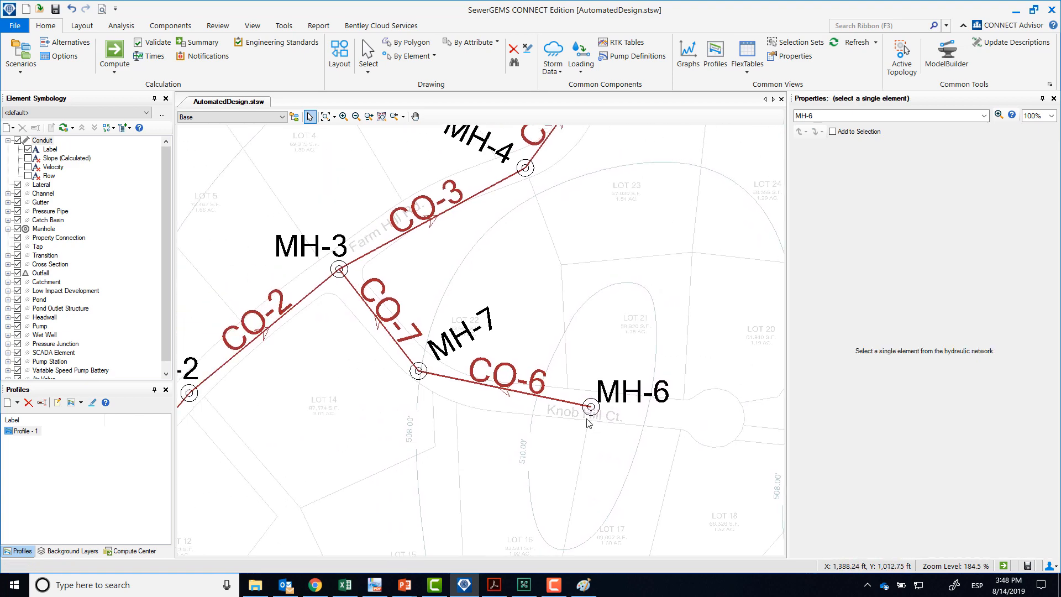
Step: Turn on the Flow annotation for the conduits in the plan view
left_click(28, 176)
left_click_drag(427, 401, 453, 404)
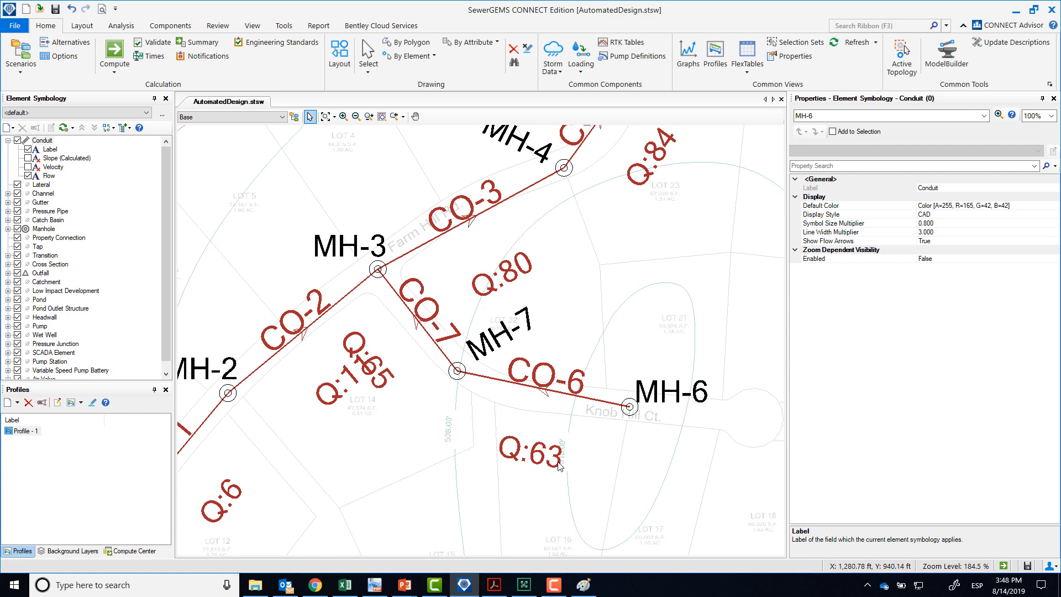
left_click_drag(365, 465, 348, 442)
Step: Inspect the properties of the upstream end manholes MH-1, MH-6 and MH-8
left_click(284, 446)
left_click(601, 367)
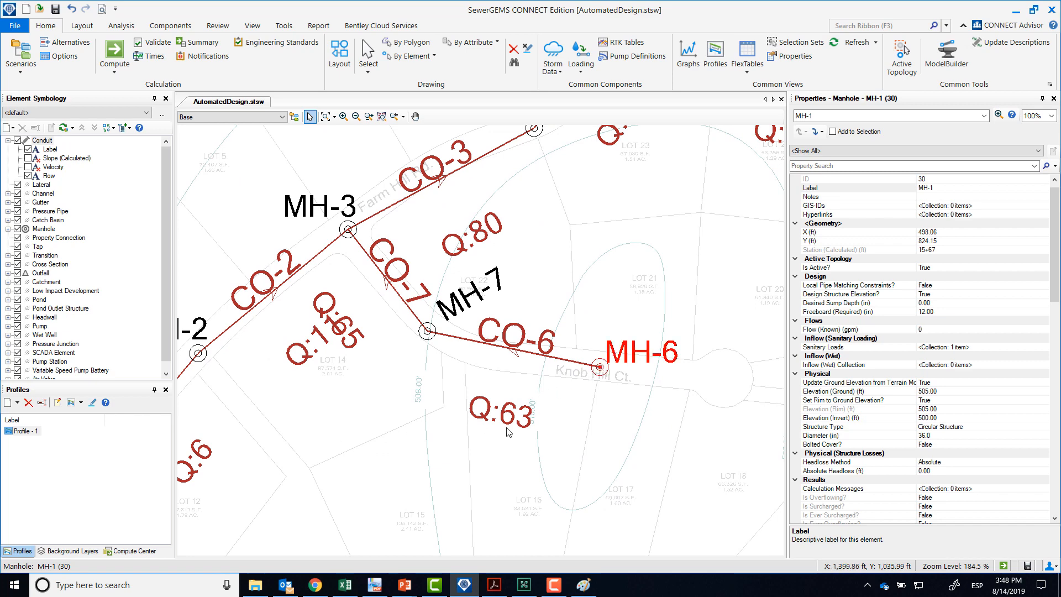
left_click_drag(591, 402, 431, 457)
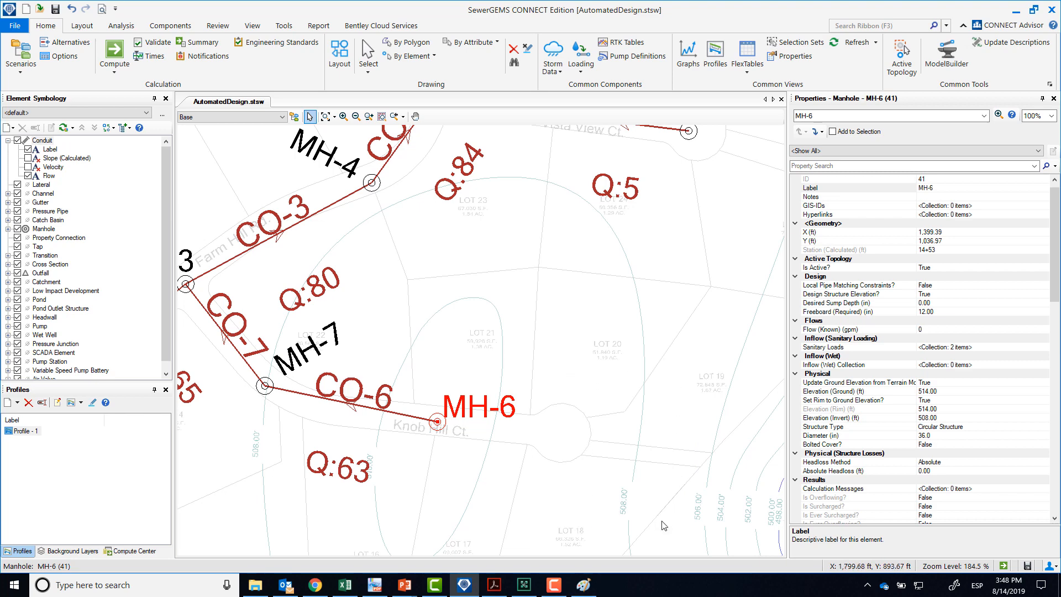
left_click_drag(491, 316, 423, 478)
left_click(619, 294)
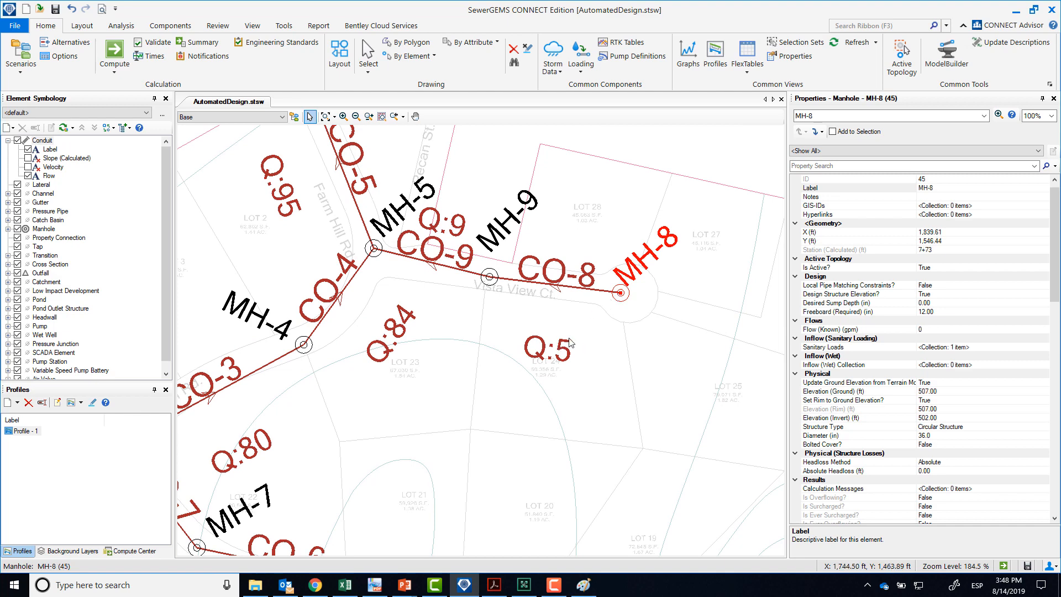
Step: Follow the network downstream to outfall O-1 and check its invert elevation
left_click_drag(448, 310, 503, 332)
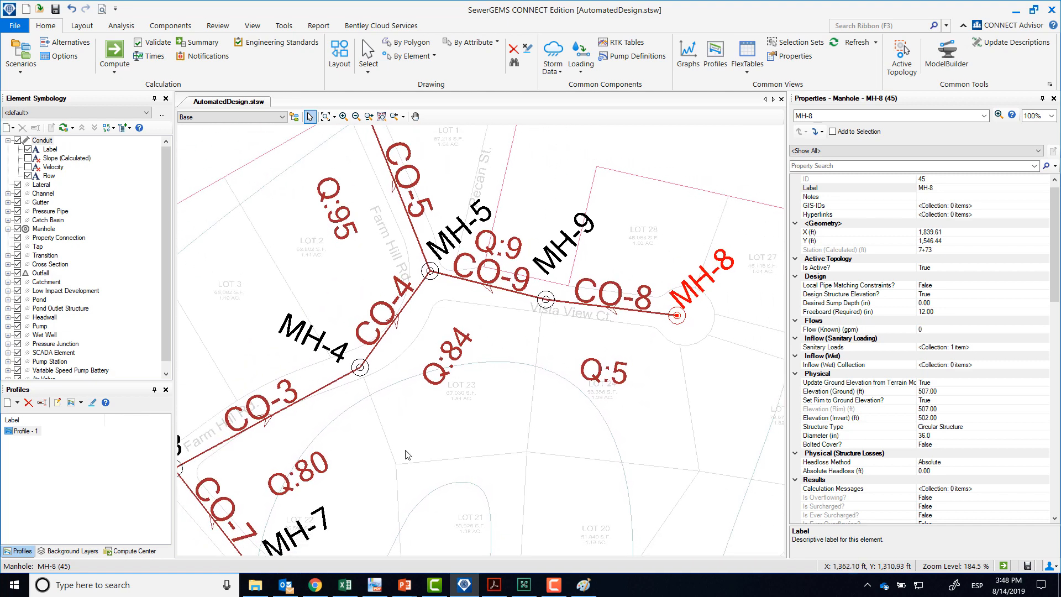
scroll(486, 401, "down", 2)
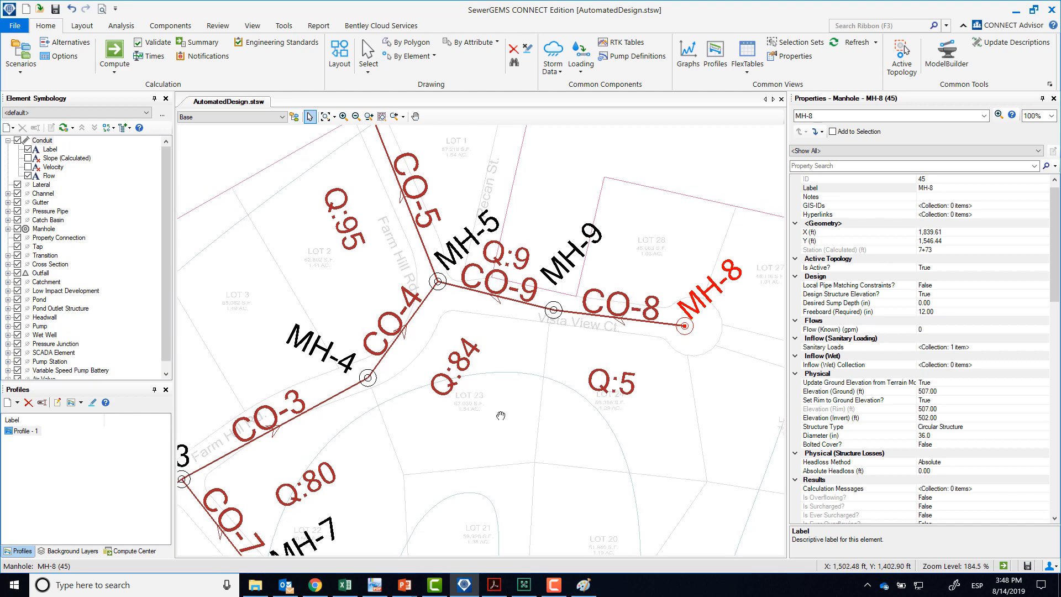
left_click_drag(486, 442, 575, 360)
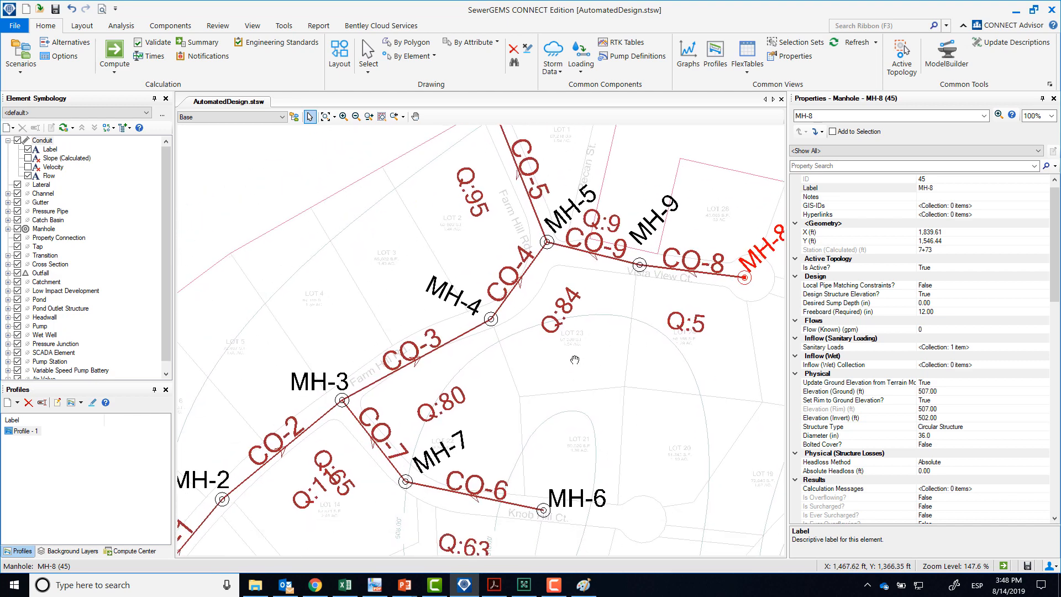
left_click_drag(349, 351, 565, 262)
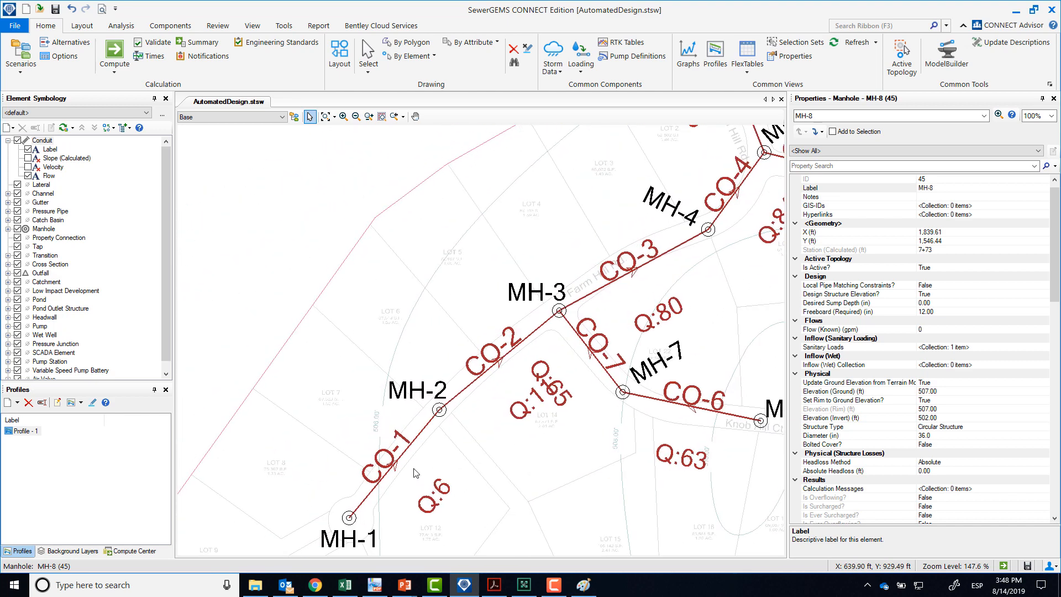
scroll(395, 440, "up", 2)
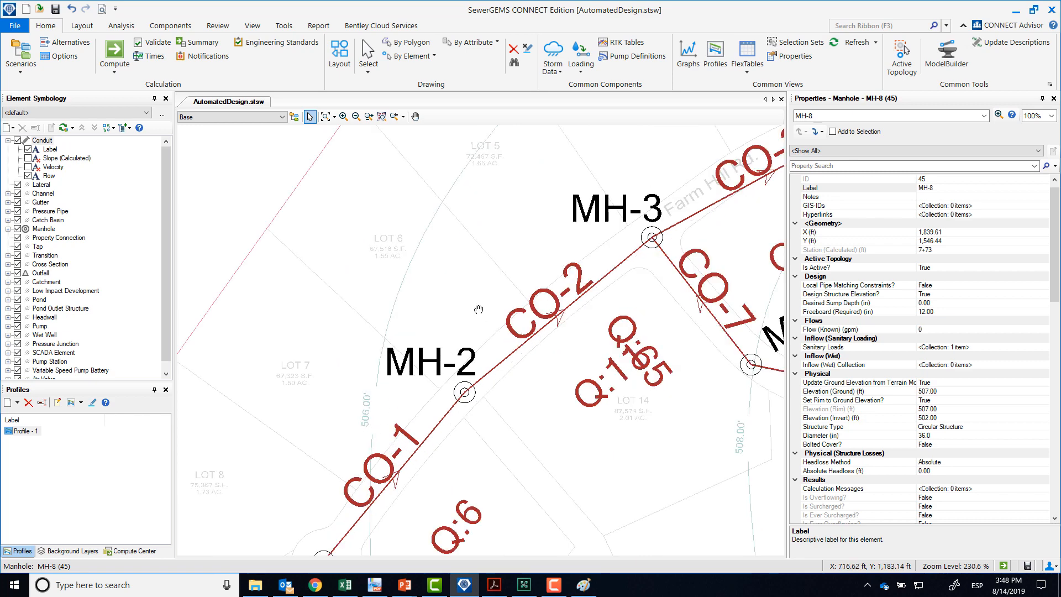
left_click_drag(479, 309, 284, 593)
left_click_drag(510, 287, 295, 547)
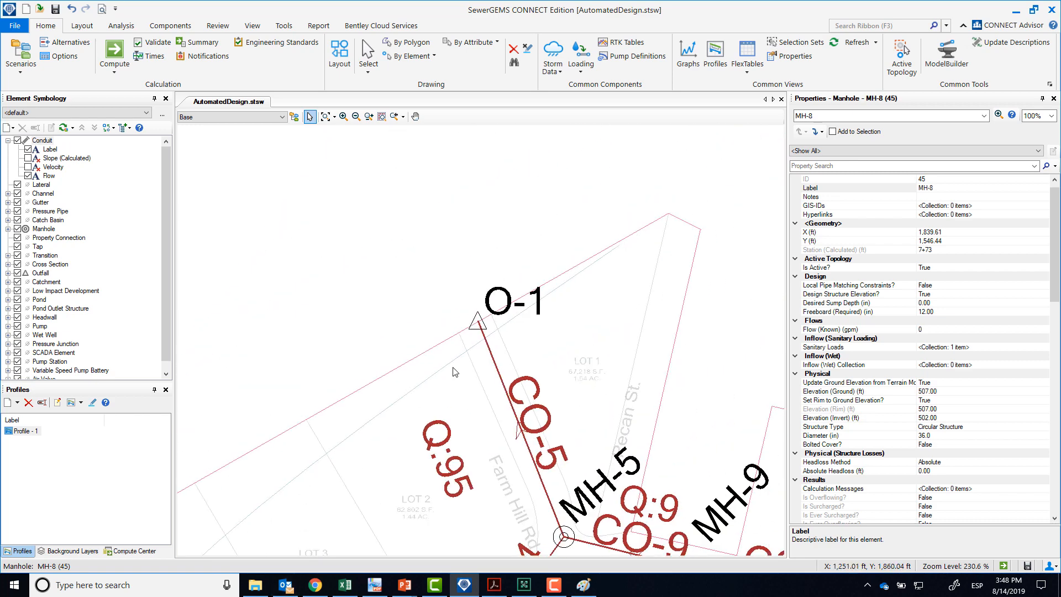
left_click(478, 323)
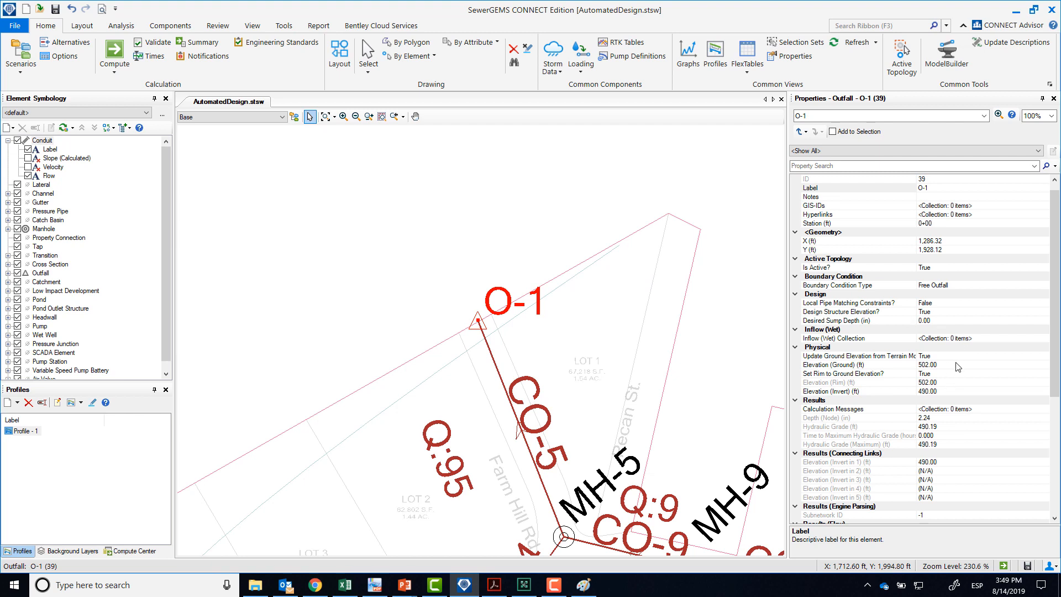
left_click(946, 393)
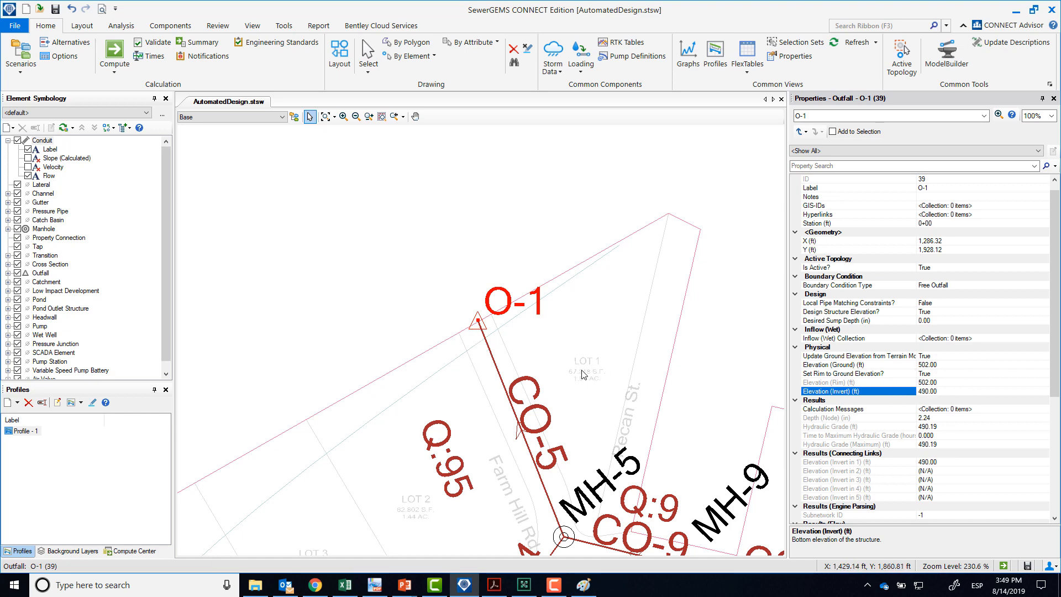
Step: View the Profile - 1 graph for the Base scenario at full-screen size and close it
left_click_drag(580, 368, 449, 202)
scroll(496, 375, "down", 1)
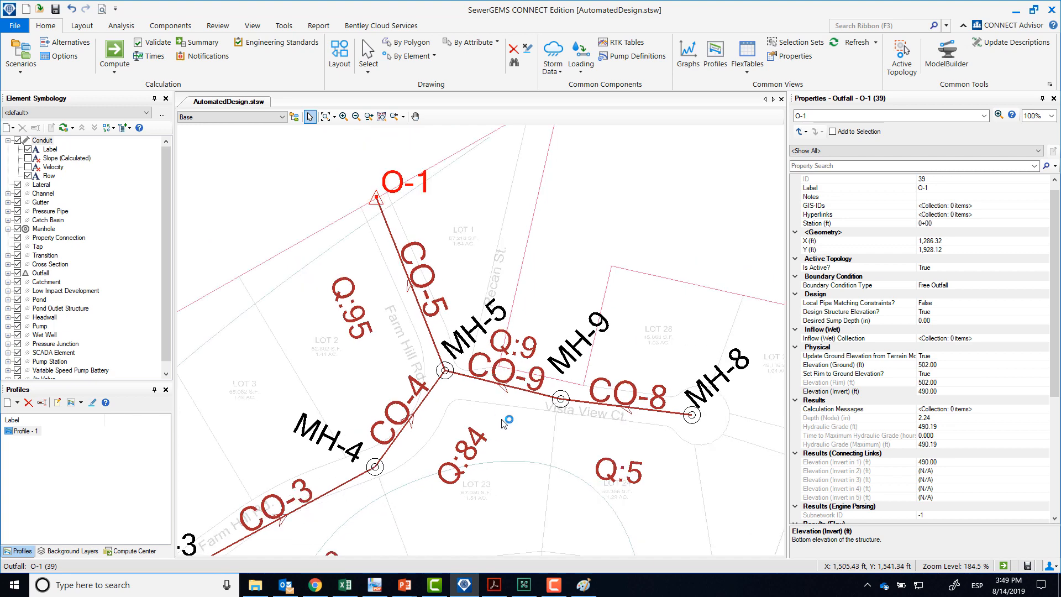
left_click_drag(507, 418, 511, 346)
left_click_drag(479, 393, 545, 359)
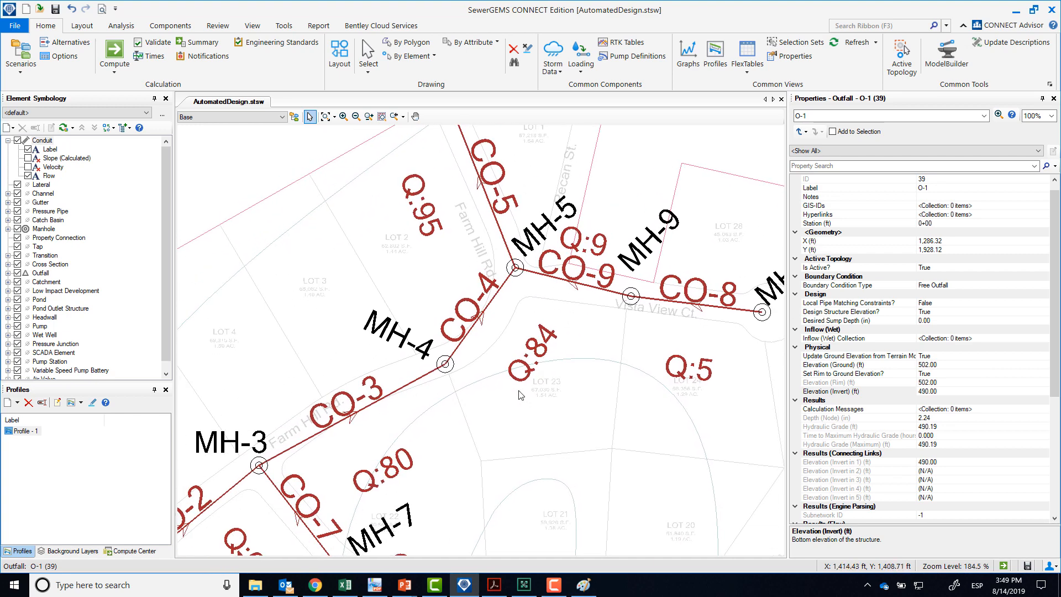
scroll(517, 402, "down", 2)
left_click_drag(514, 416, 537, 359)
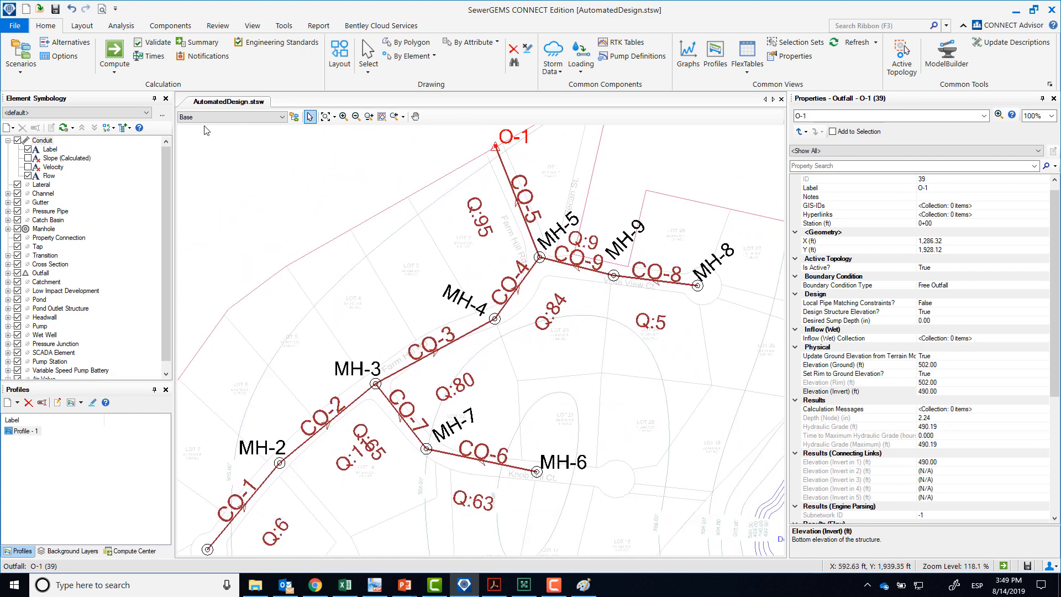
left_click(715, 54)
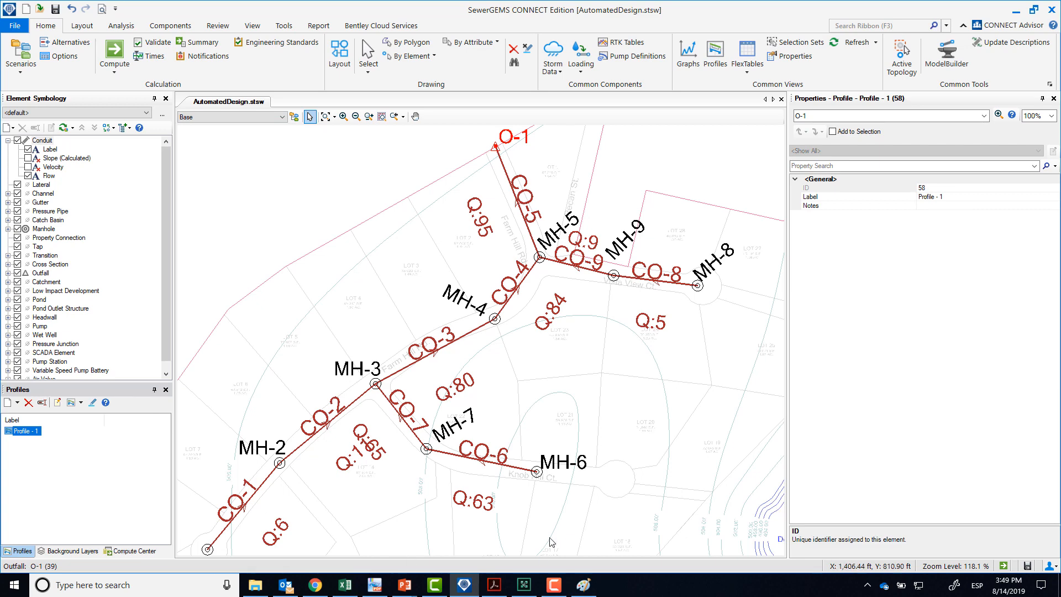
double_click(25, 431)
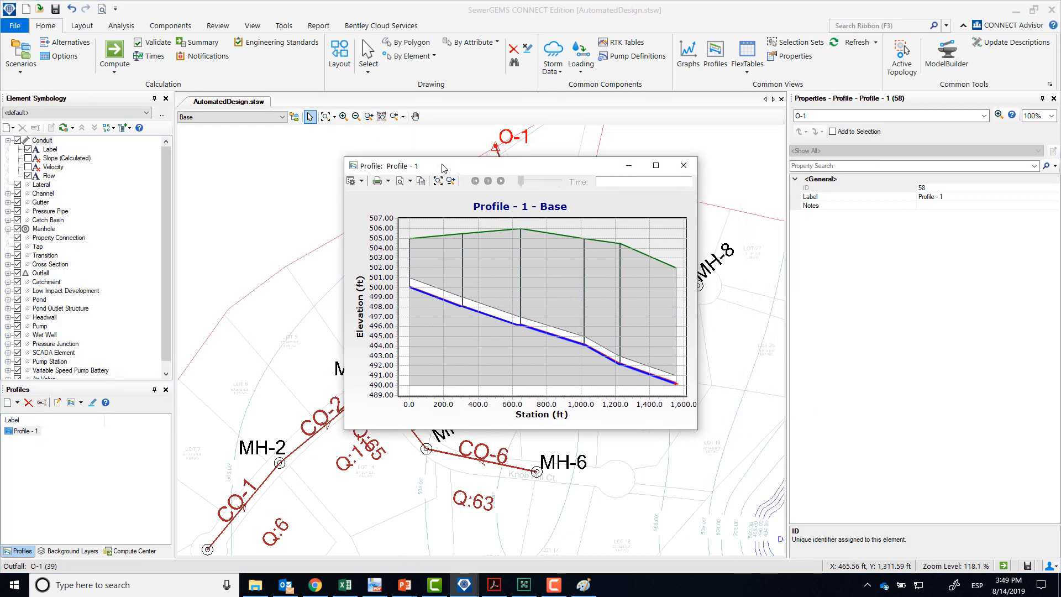
left_click(644, 165)
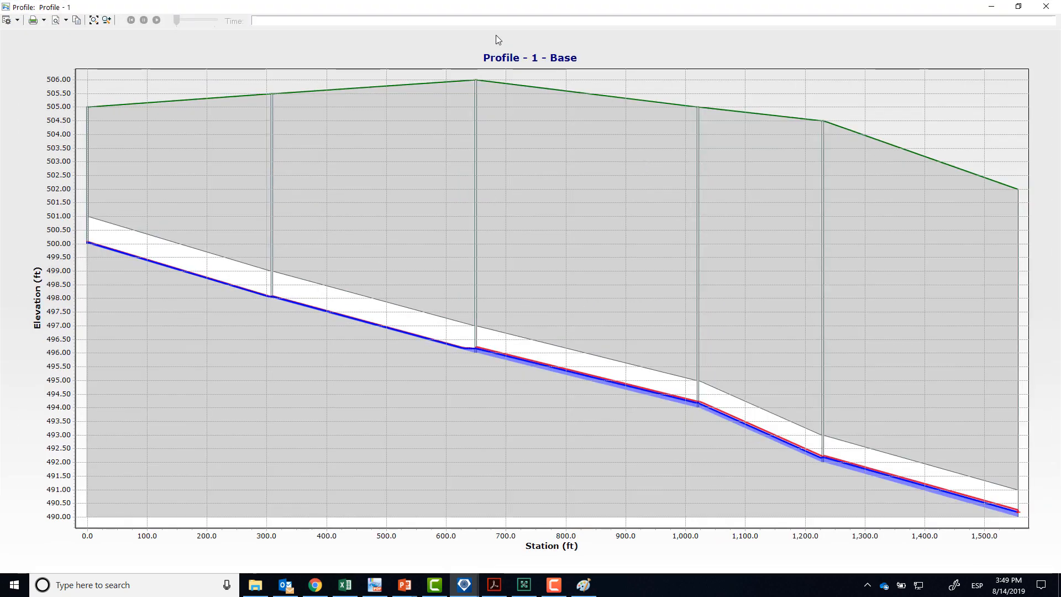
left_click(1019, 7)
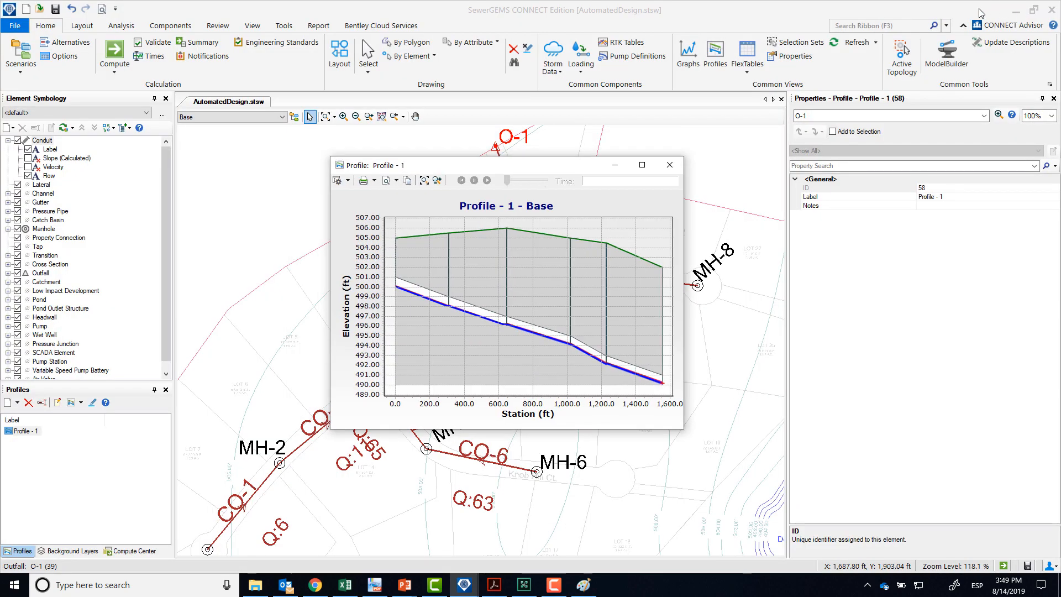
left_click(670, 162)
Step: Highlight the path of Profile - 1 in the plan view from MH-1 to O-1
left_click(93, 403)
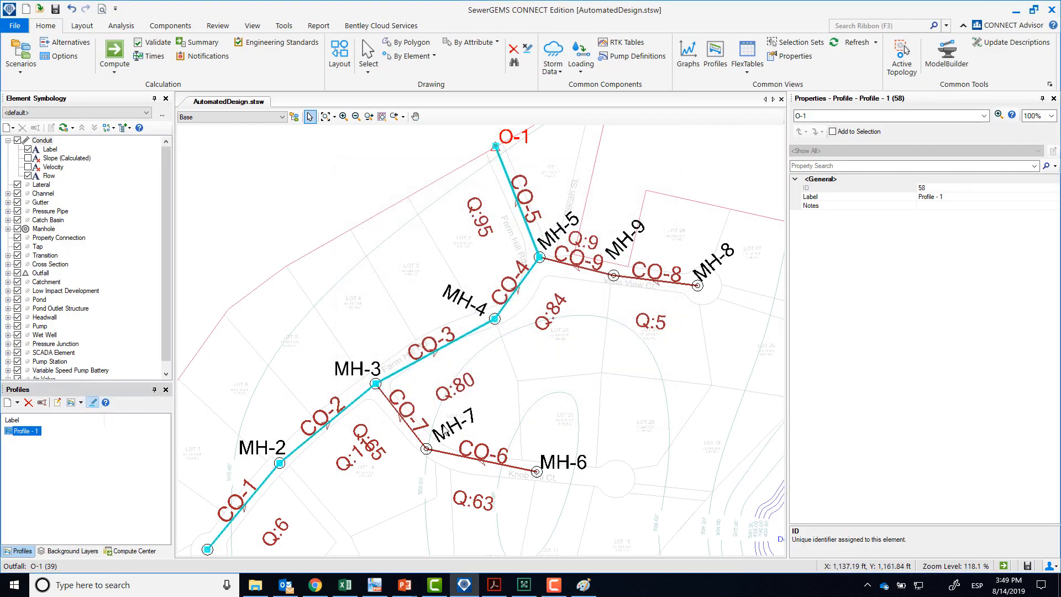
mouse_move(434, 448)
left_mouse_down()
mouse_move(469, 398)
mouse_move(453, 415)
left_mouse_up()
scroll(468, 399, "down", 1)
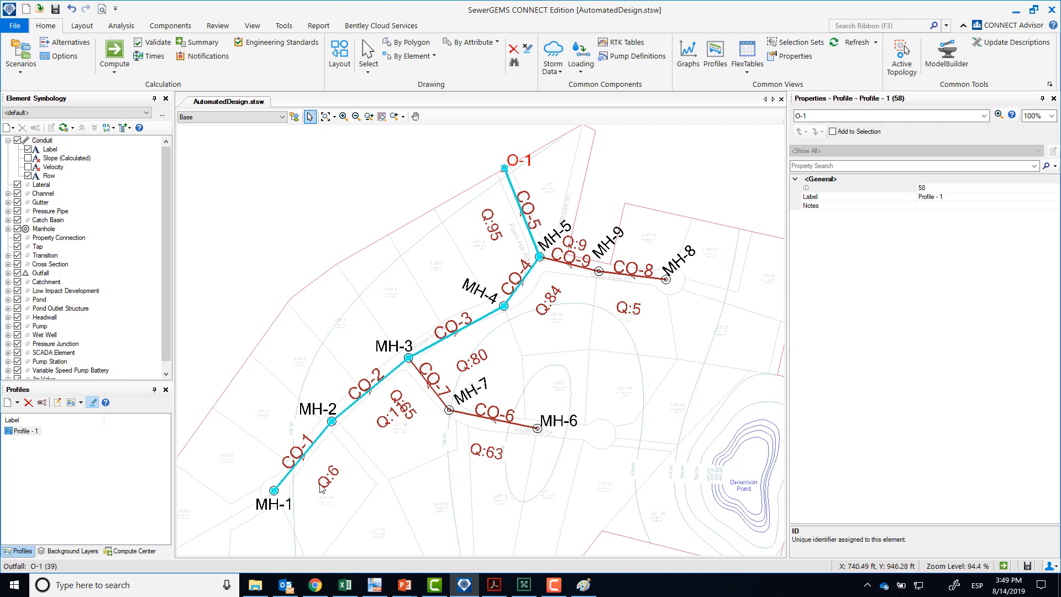
Step: Reopen Profile - 1 to examine the pipe slopes and cover along the highlighted path, and close the graph
double_click(27, 431)
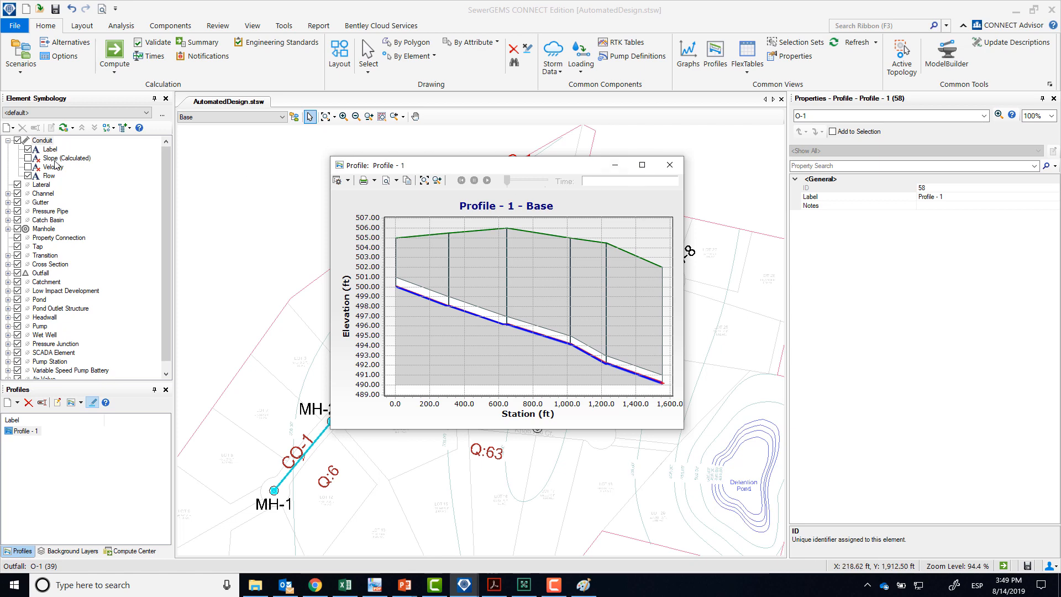
left_click(641, 165)
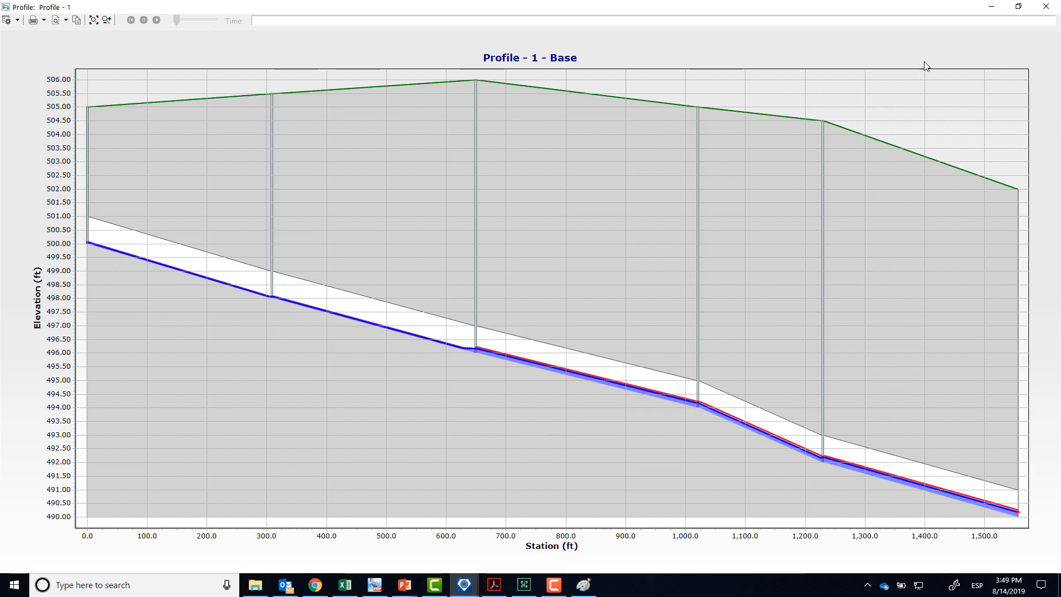
left_click(1046, 6)
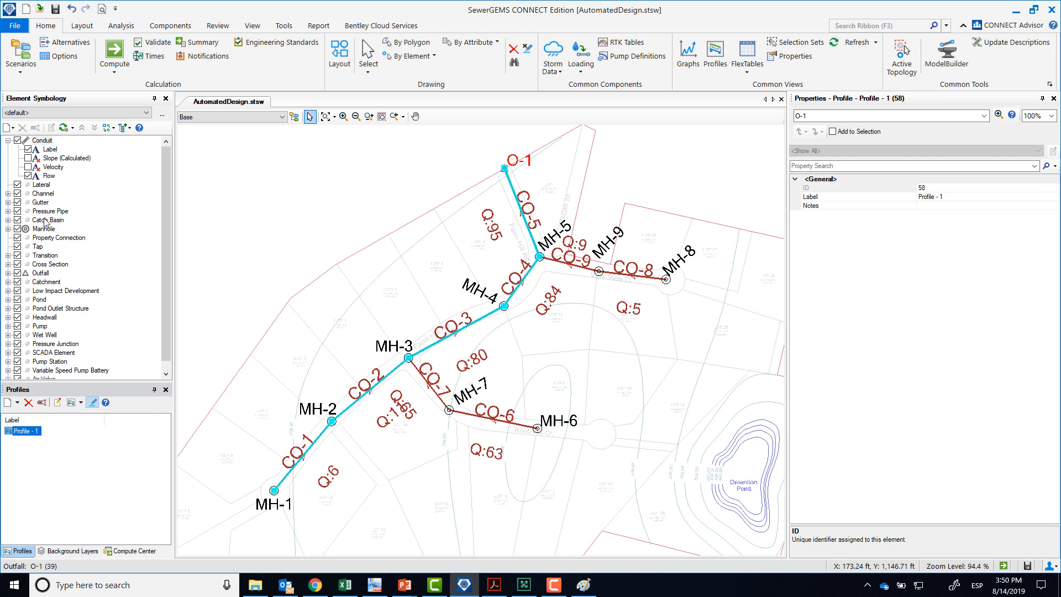
Step: Turn on the Slope (Calculated) and Velocity annotations for the conduits
left_click(28, 158)
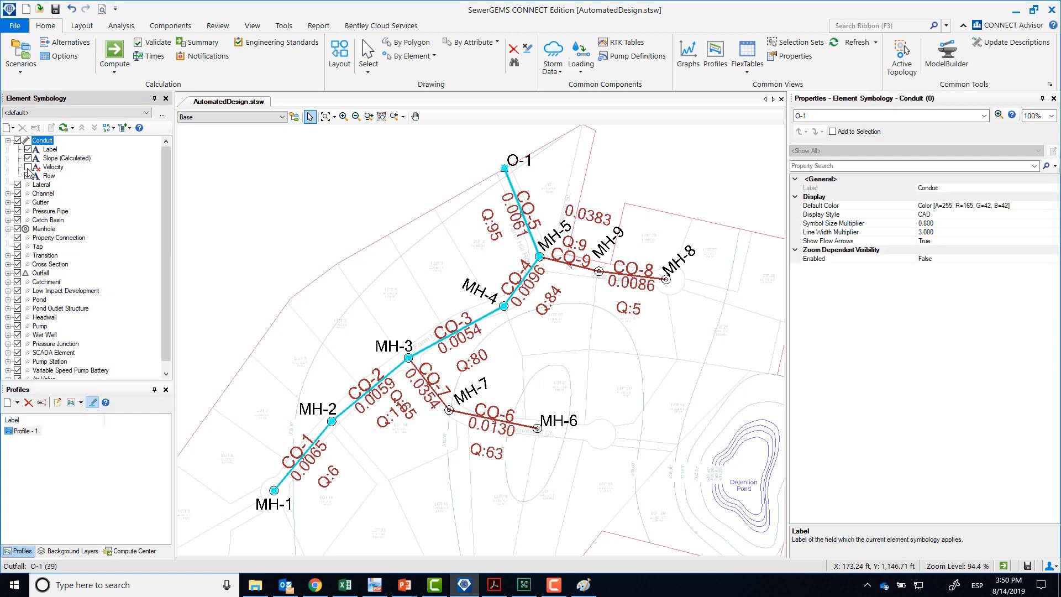
left_click(27, 168)
left_click_drag(376, 468, 355, 415)
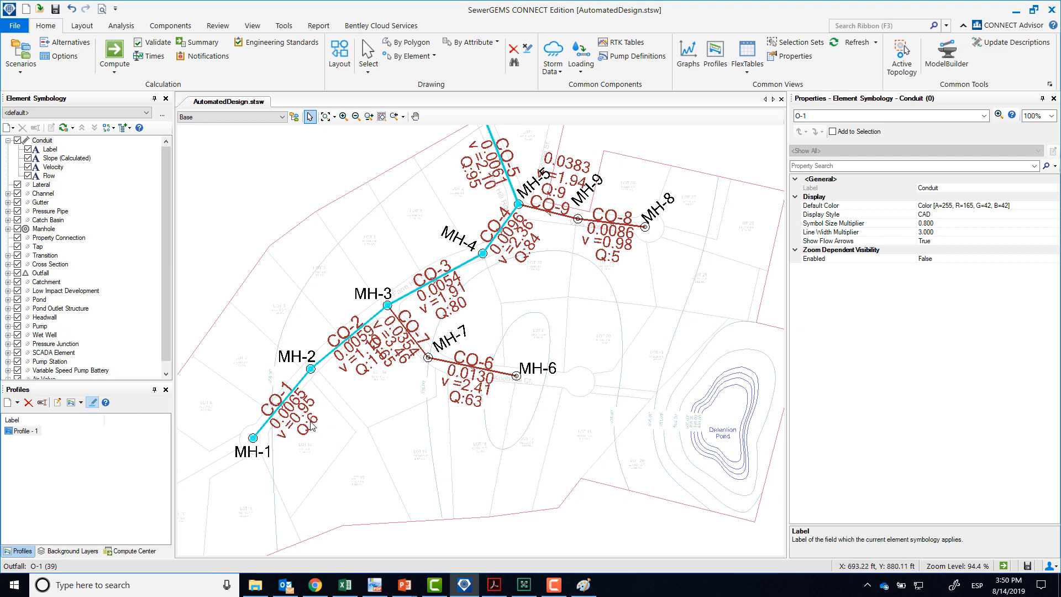
left_click_drag(347, 367, 312, 408)
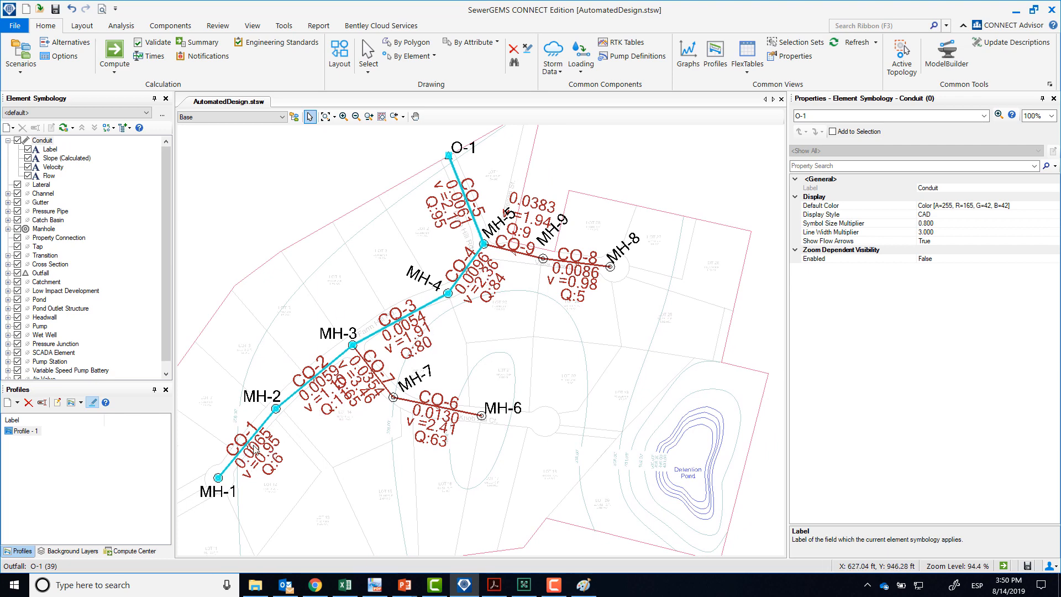
Step: Select conduit CO-1 to check its properties and annotated velocity, compare it with CO-8, and clear the selection
left_click(250, 443)
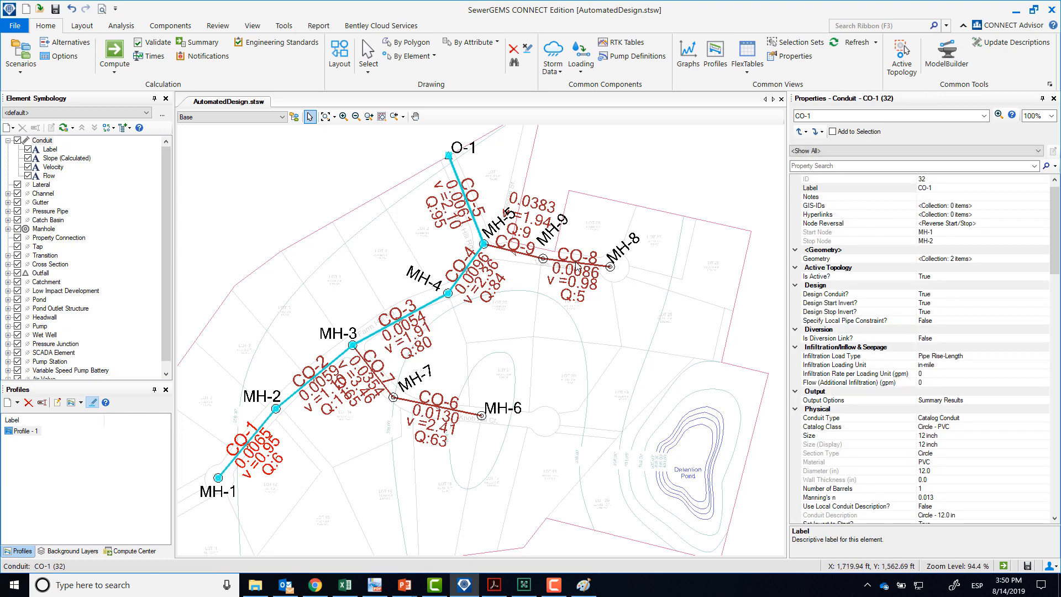
left_click(596, 272)
left_click(277, 443)
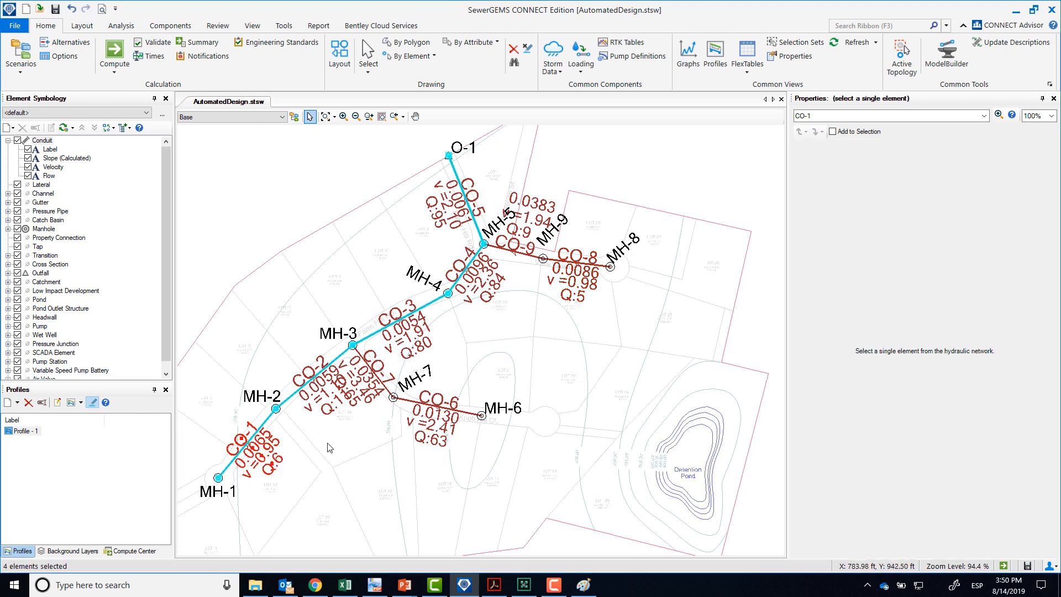
left_click(592, 381)
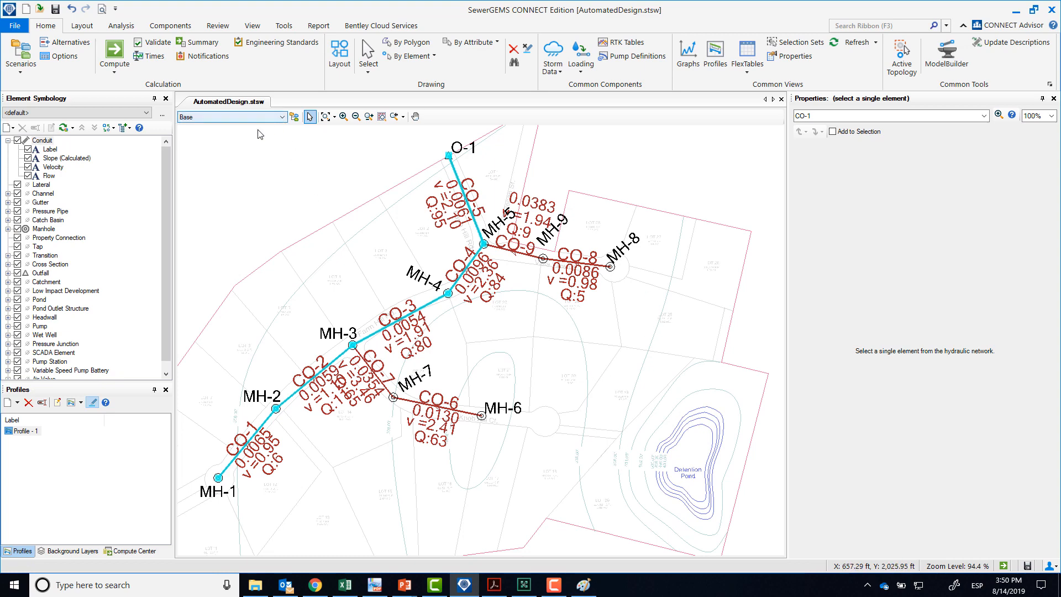
Step: Switch the active scenario to "Design 1: V=0, Slope=0.003"
left_click(228, 118)
left_click(232, 139)
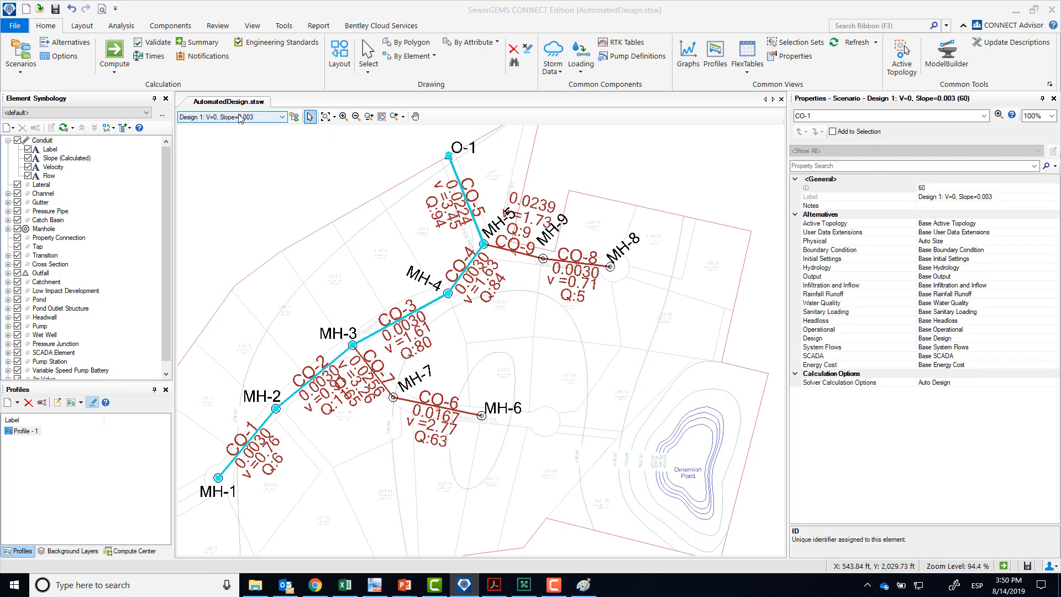
Step: Open the Base Design constraints alternative and review the minimum and maximum velocity limits for gravity pipes
left_click(71, 45)
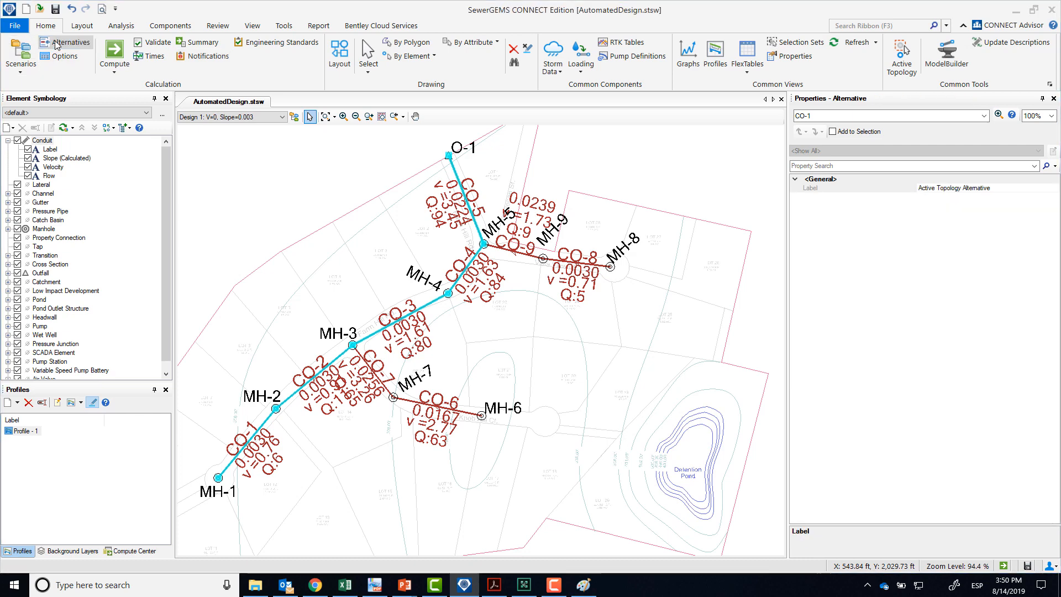
mouse_move(125, 156)
left_mouse_down()
mouse_move(503, 156)
mouse_move(476, 147)
left_mouse_up()
left_click(431, 301)
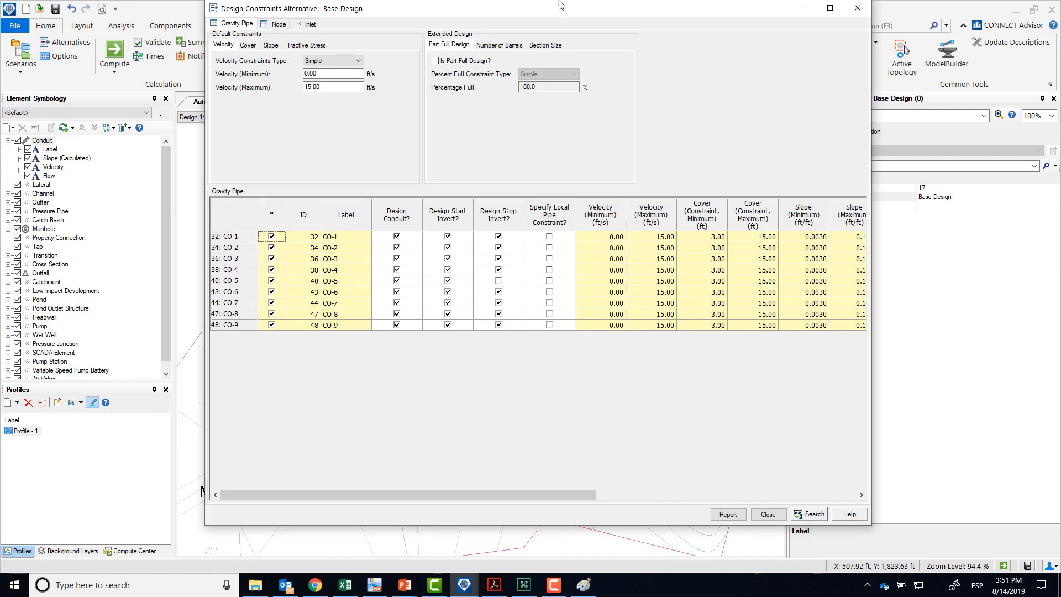
mouse_move(529, 9)
left_mouse_down()
mouse_move(543, 8)
mouse_move(514, 11)
left_mouse_up()
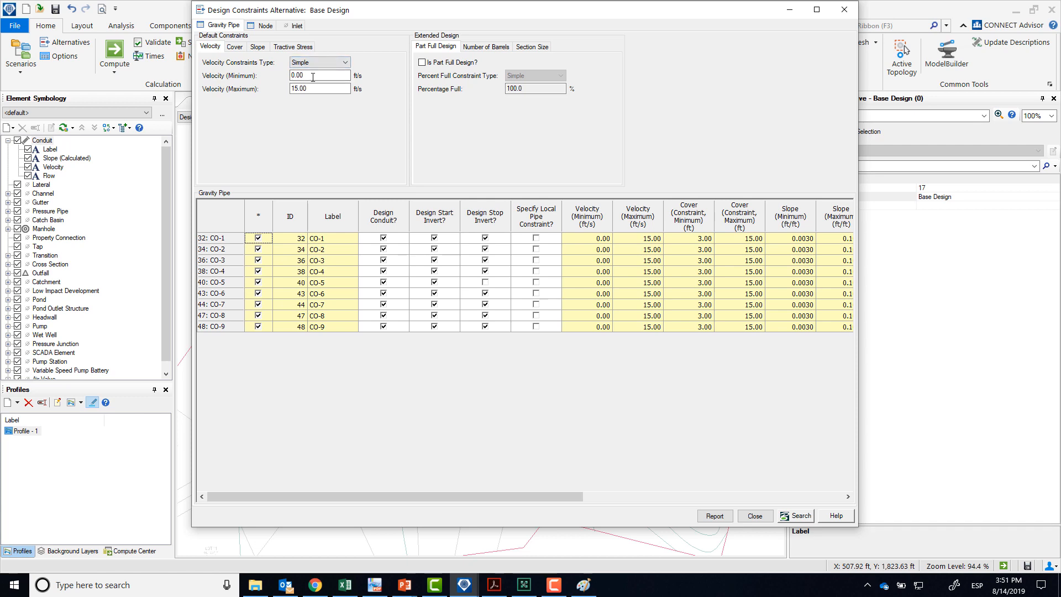
left_click_drag(393, 7, 387, 21)
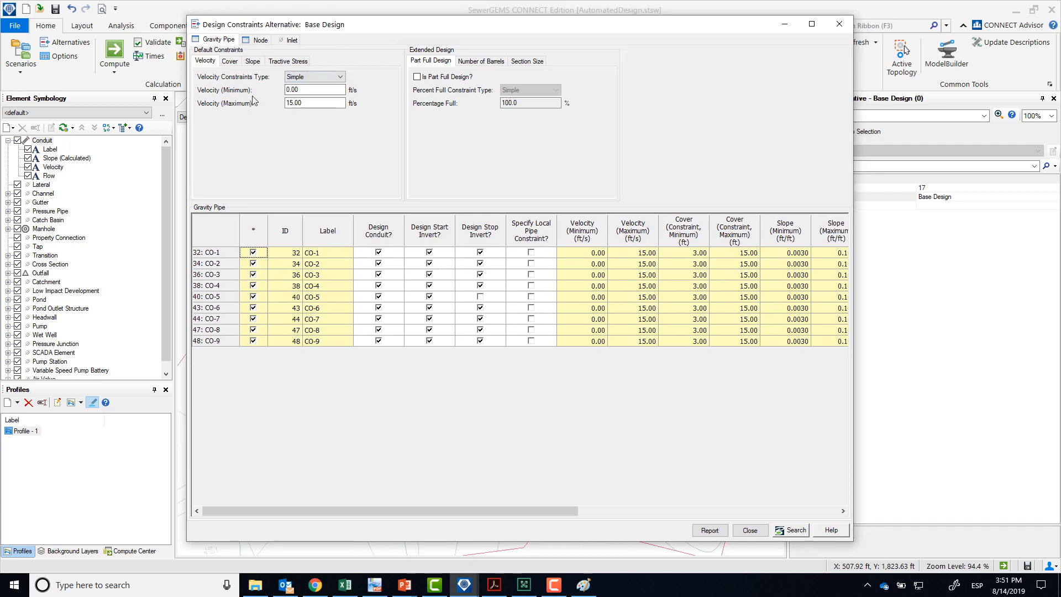
left_click(305, 89)
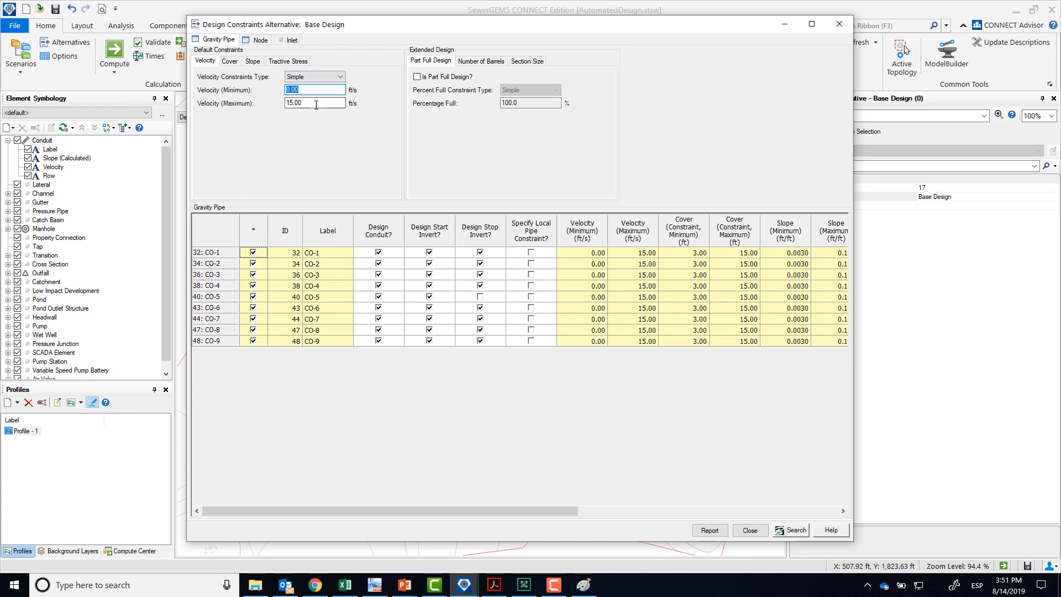
left_click(310, 103)
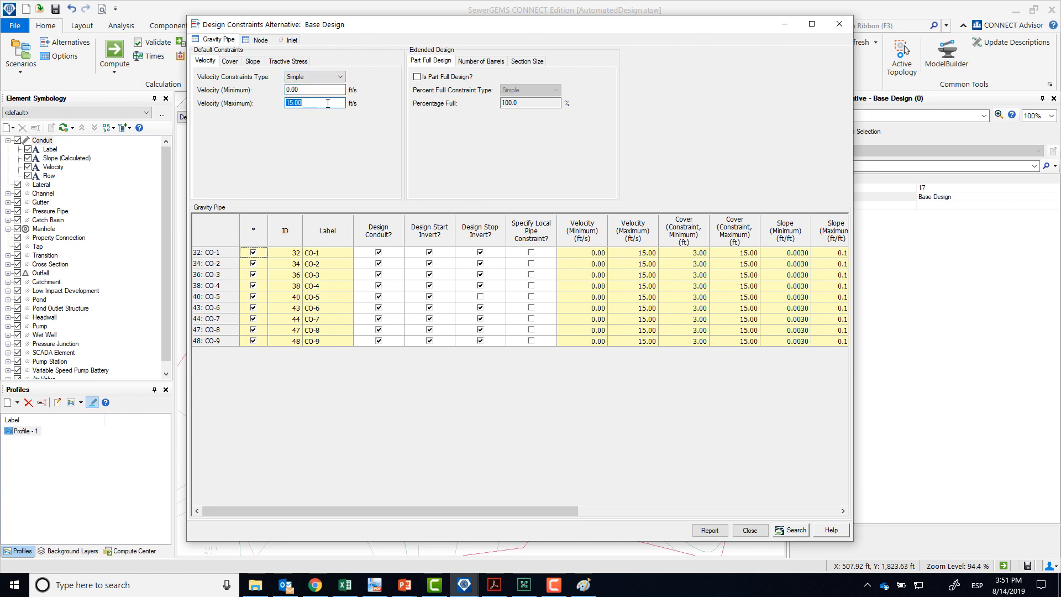
Step: Review the default cover and slope constraints for gravity pipes in the Base Design alternative
left_click(231, 63)
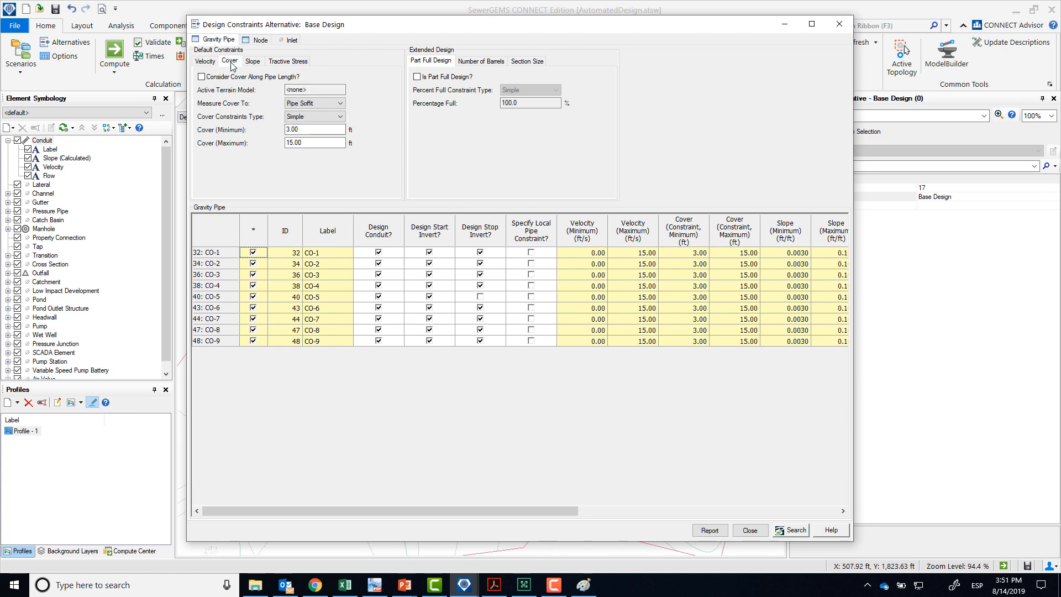
left_click(306, 129)
left_click(254, 62)
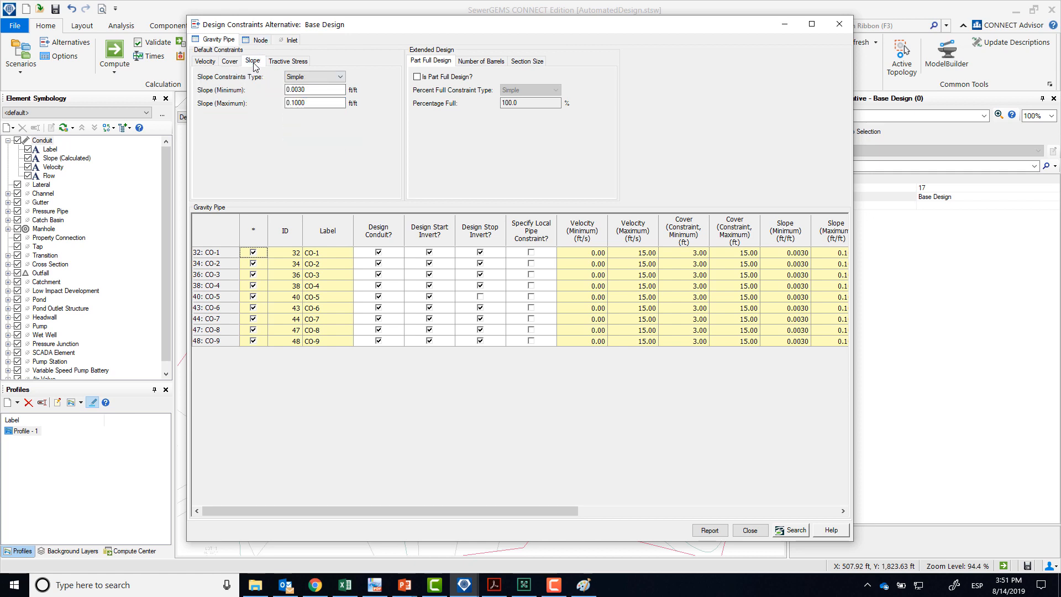
left_click(288, 92)
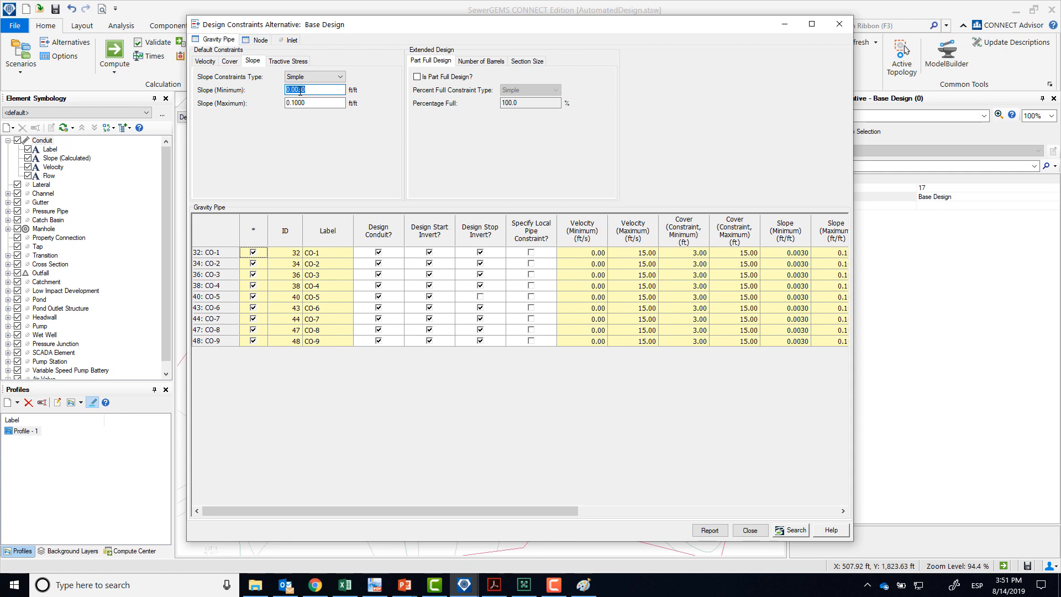
left_click(229, 61)
left_click(310, 129)
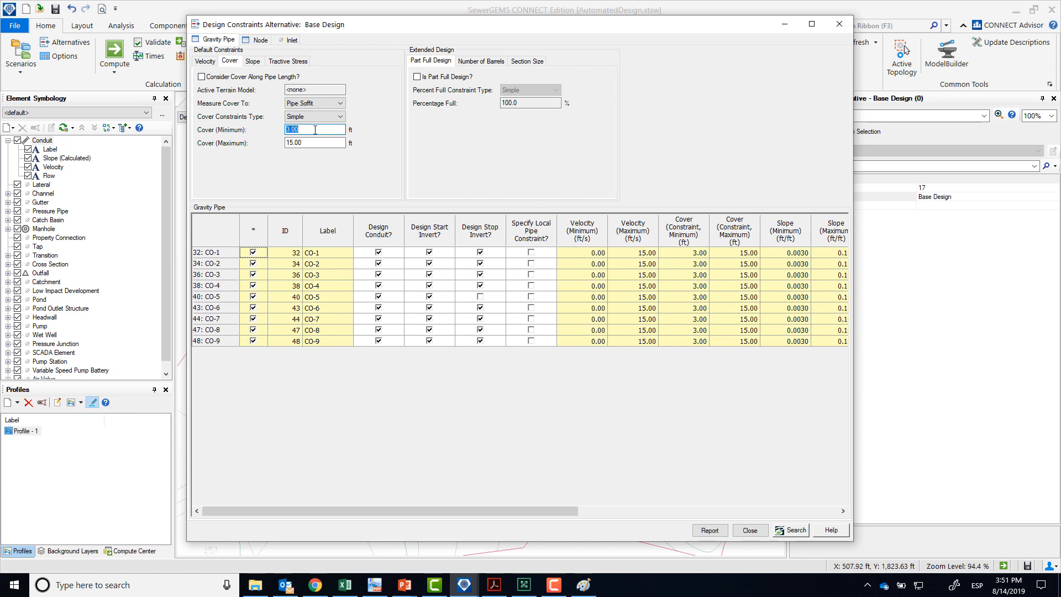
left_click(253, 61)
left_click(313, 89)
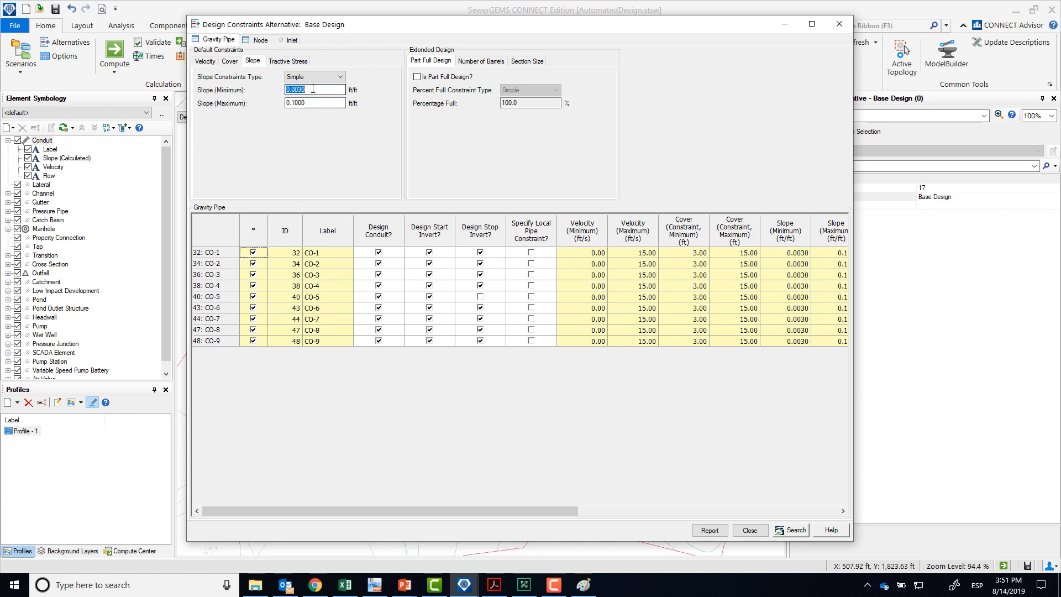
Step: Check the tractive stress constraints, and close the Base Design alternative and the alternatives manager
left_click(304, 61)
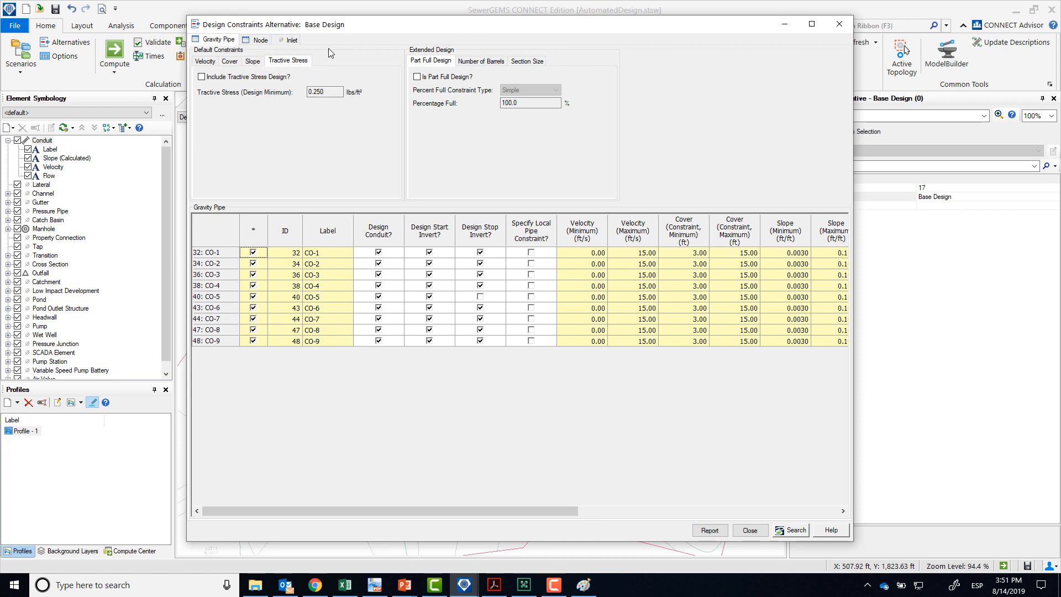
left_click(757, 531)
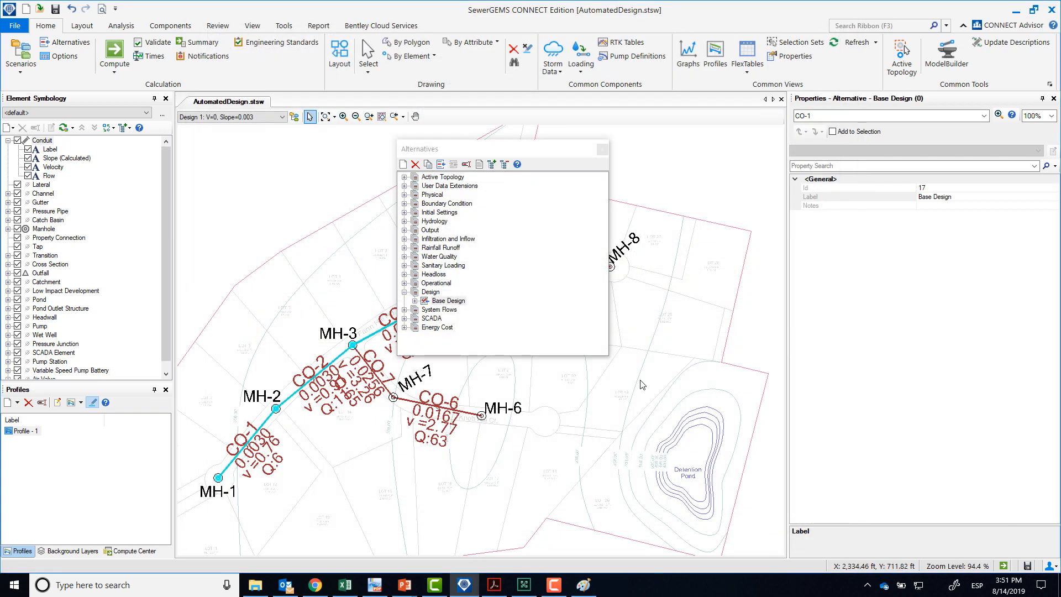
left_click(602, 149)
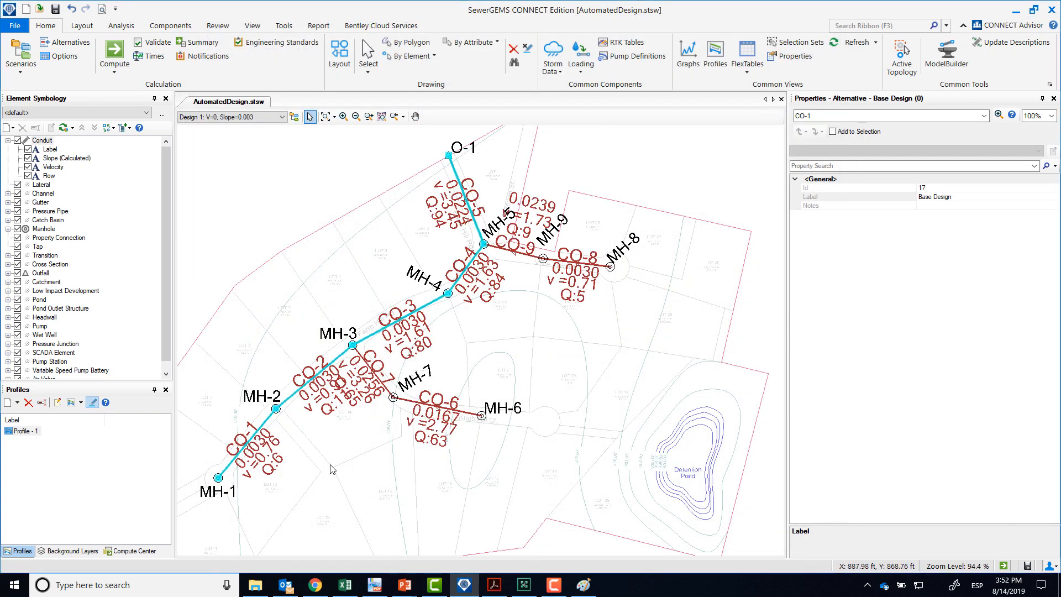
Step: Open Profile - 1 in a smaller window beside the map and switch the active scenario to Base for comparison
mouse_move(273, 401)
left_mouse_down()
mouse_move(389, 245)
mouse_move(377, 253)
left_mouse_up()
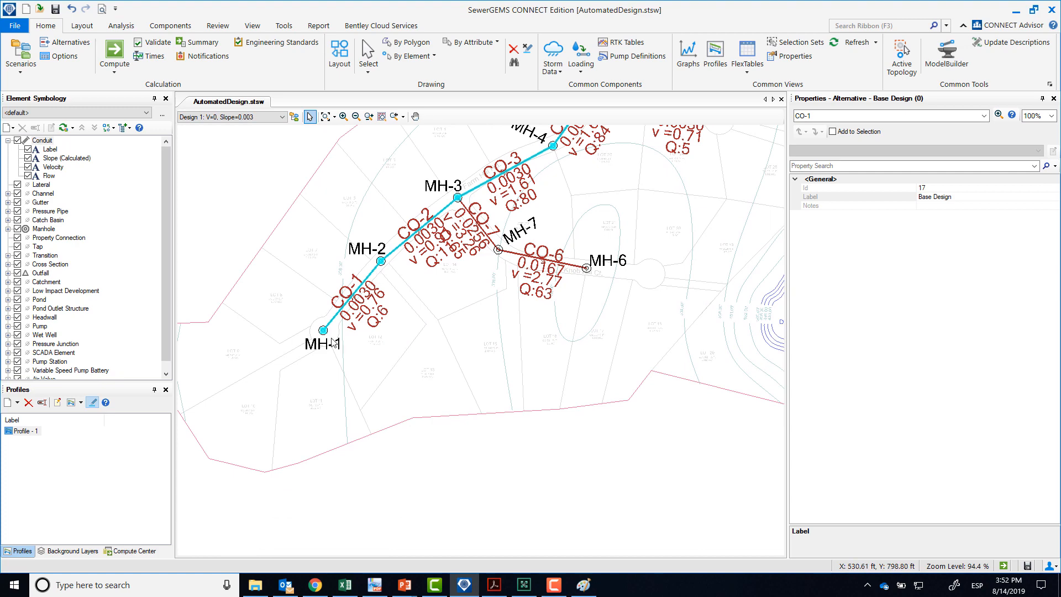
left_click(713, 55)
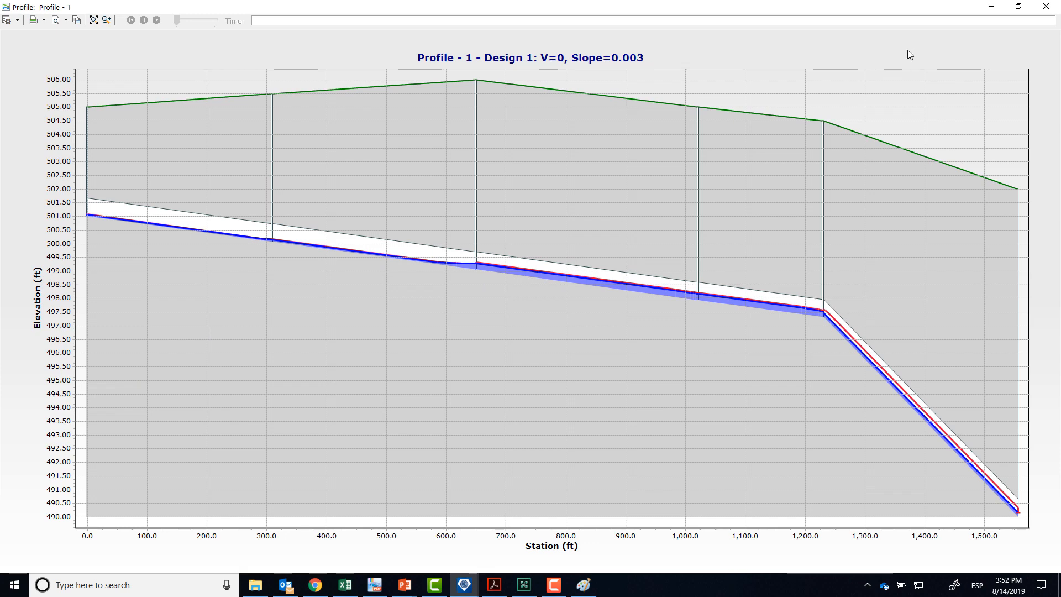
left_click(1018, 6)
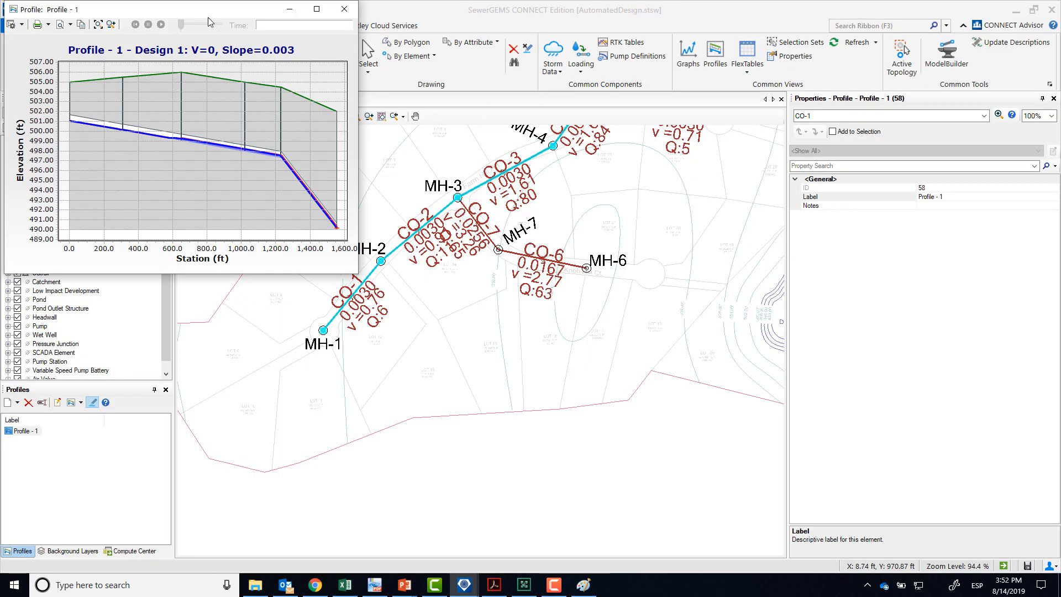
left_click_drag(208, 9, 756, 84)
left_click(274, 117)
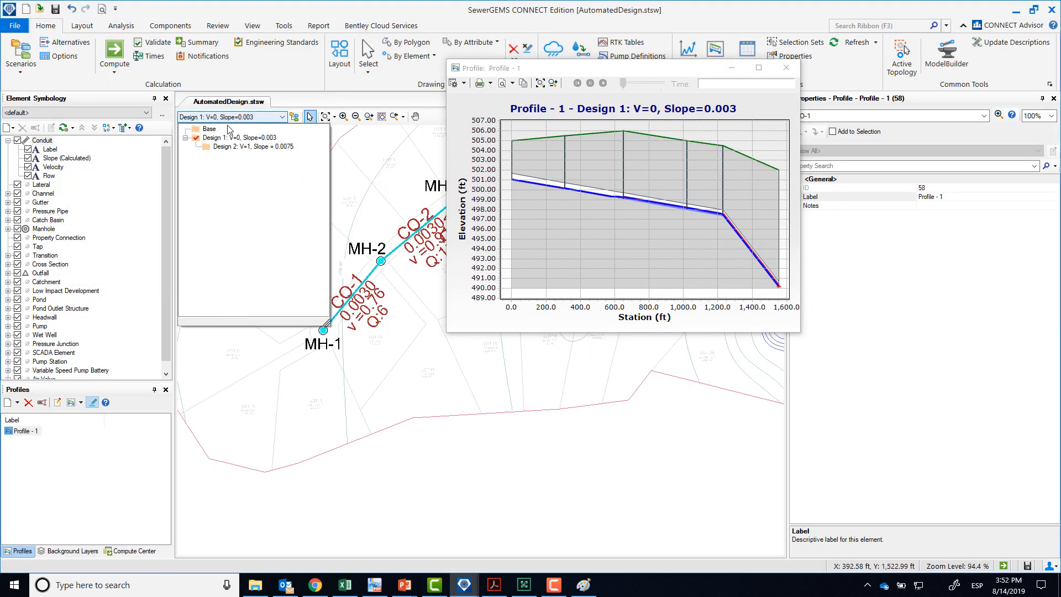
left_click(209, 129)
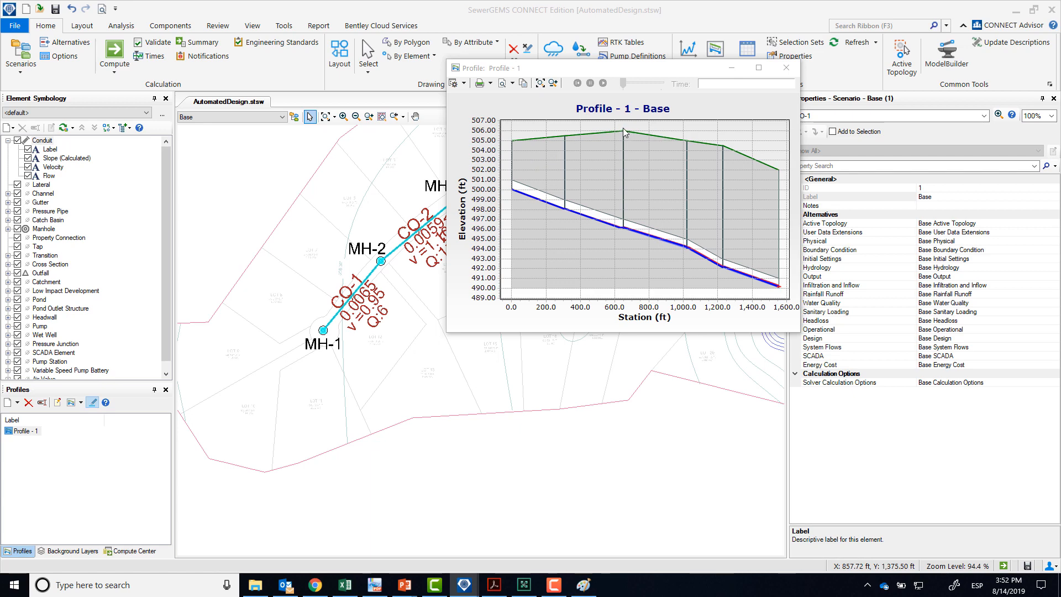
Step: Show the profile annotation table under Profile - 1, enlarge the window to read it, and close the graph
left_click(463, 83)
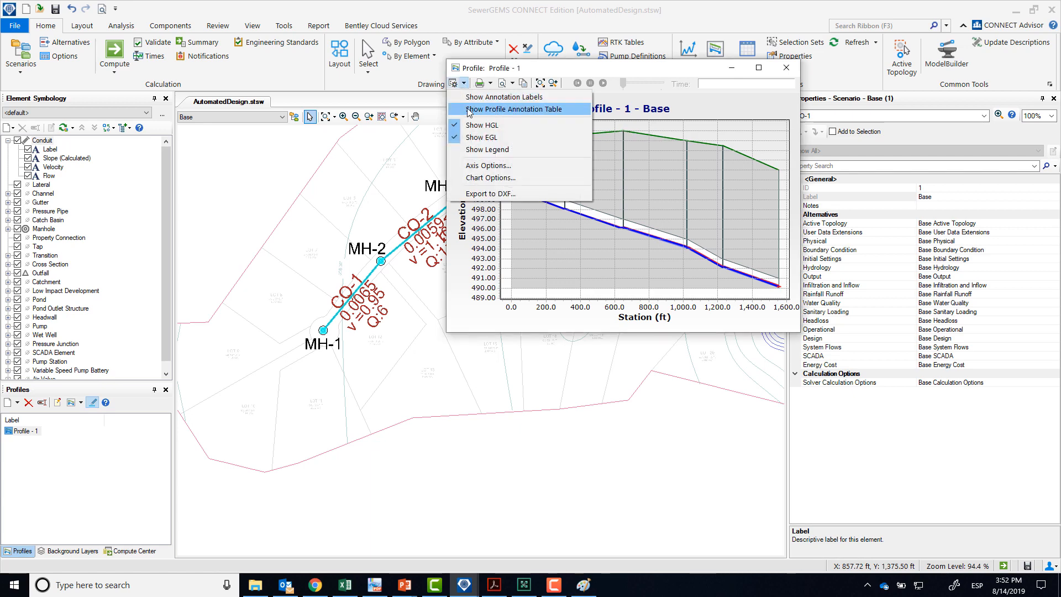
left_click(469, 110)
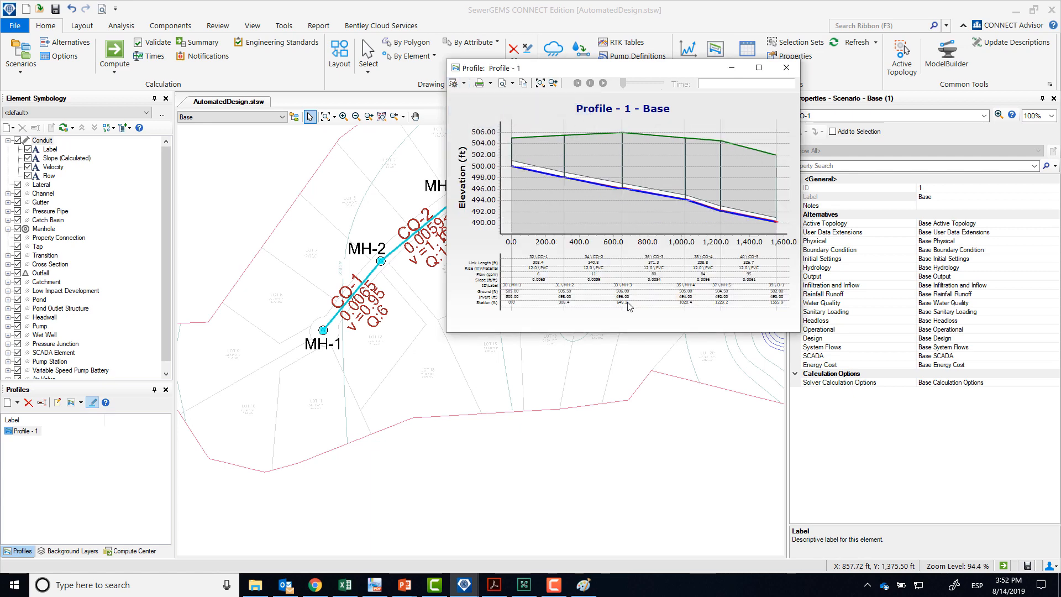
left_click_drag(626, 335, 614, 481)
left_click_drag(799, 407, 1019, 411)
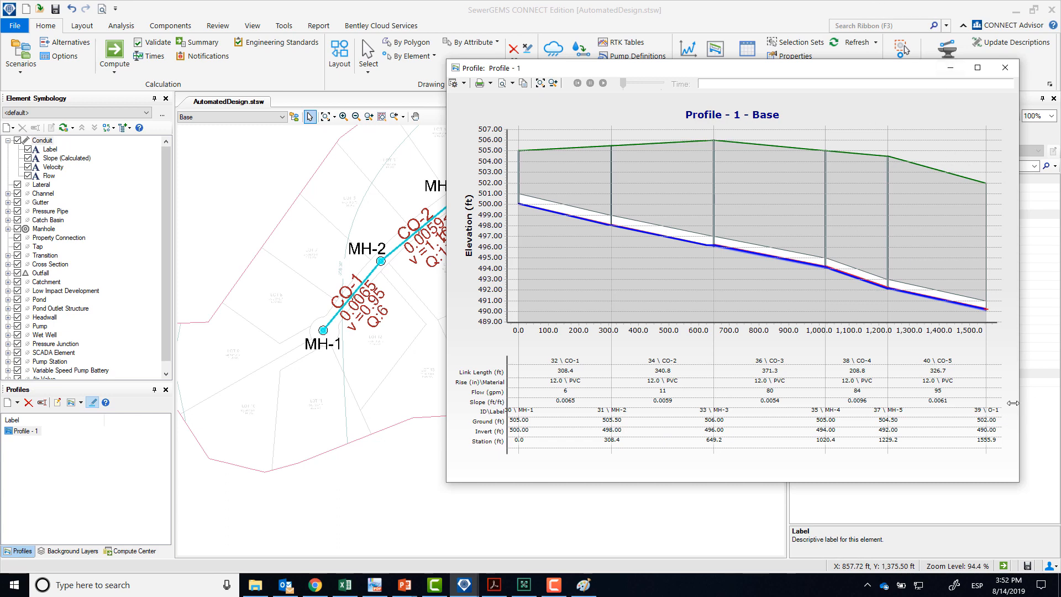
left_click(1005, 68)
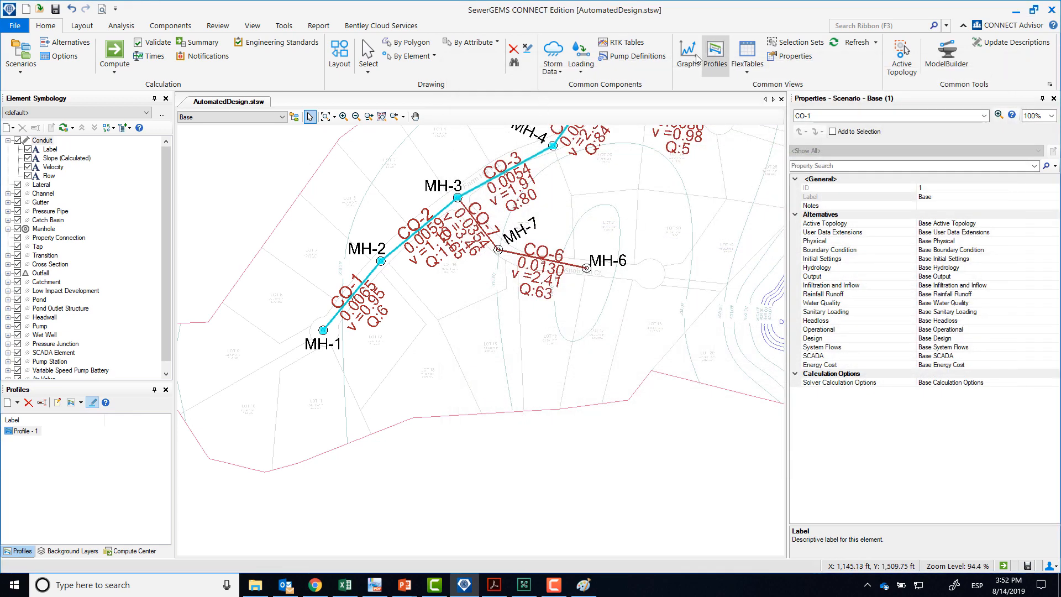
Step: Create a new profile, Profile - 2, along the pipes from MH-6 to MH-5
left_click(9, 403)
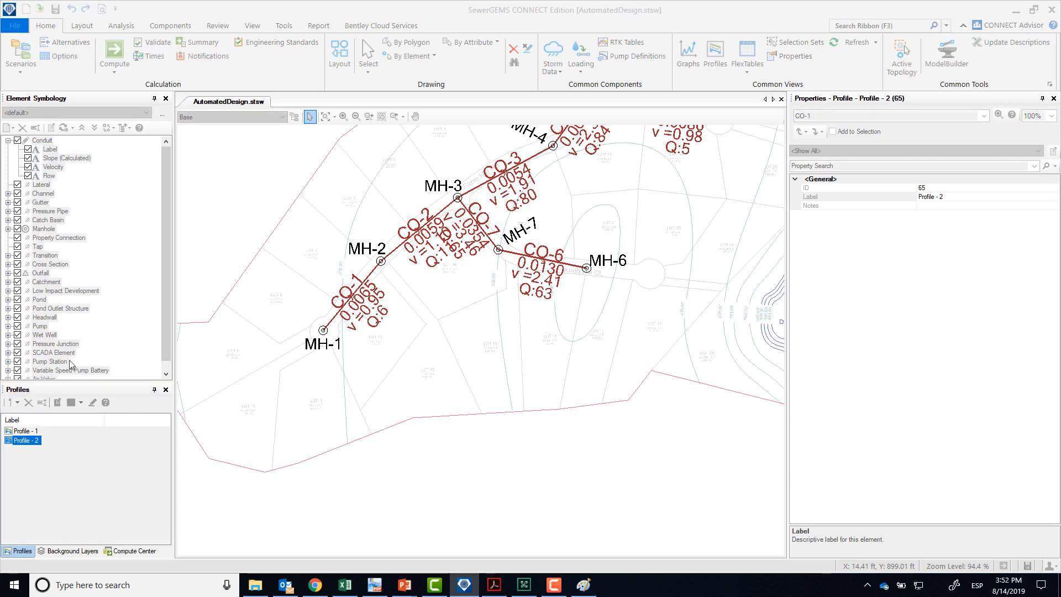
left_click(587, 267)
left_click_drag(559, 211, 486, 316)
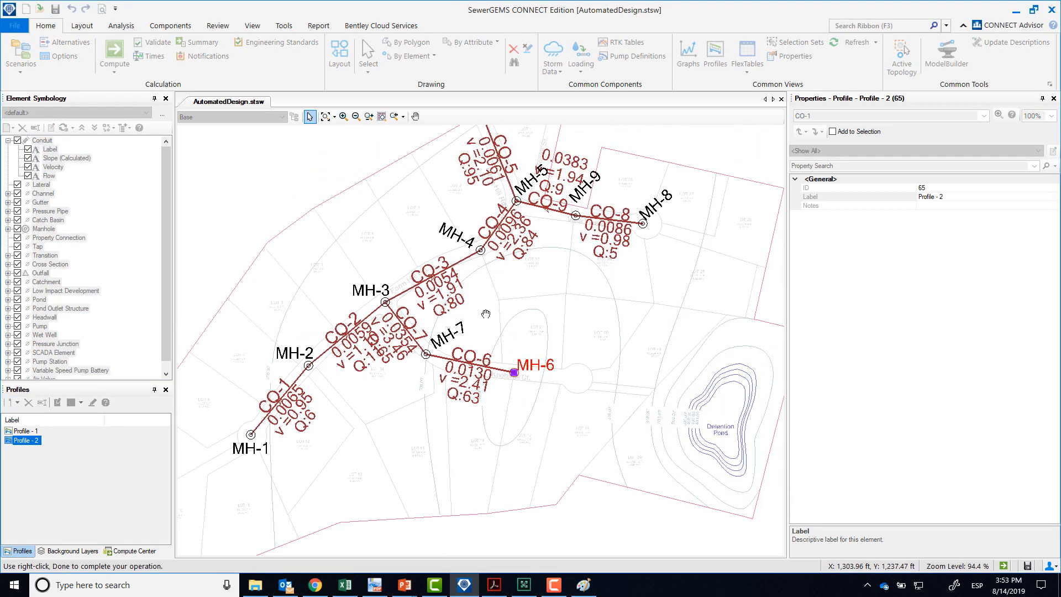
left_click(516, 202)
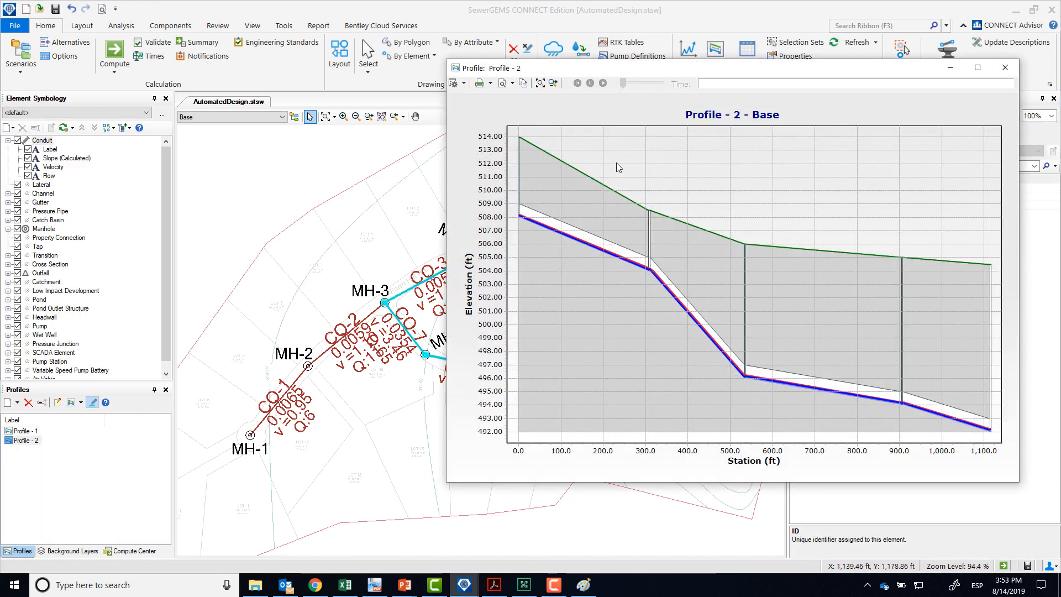
Step: Examine the Profile - 2 graph alongside the highlighted path on the map, and close it
left_click_drag(569, 72, 545, 62)
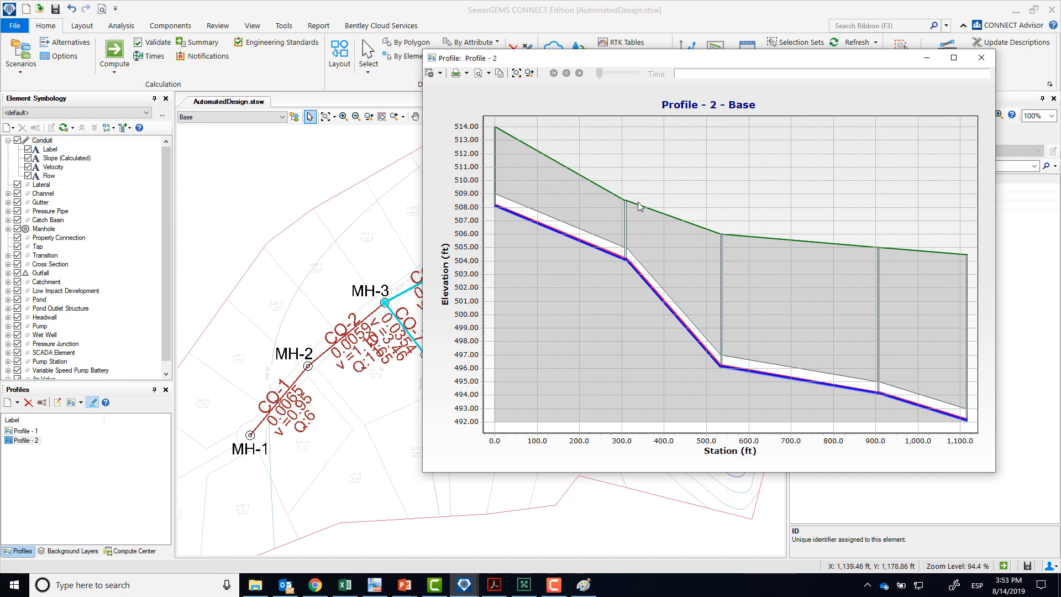
left_click_drag(602, 56, 699, 38)
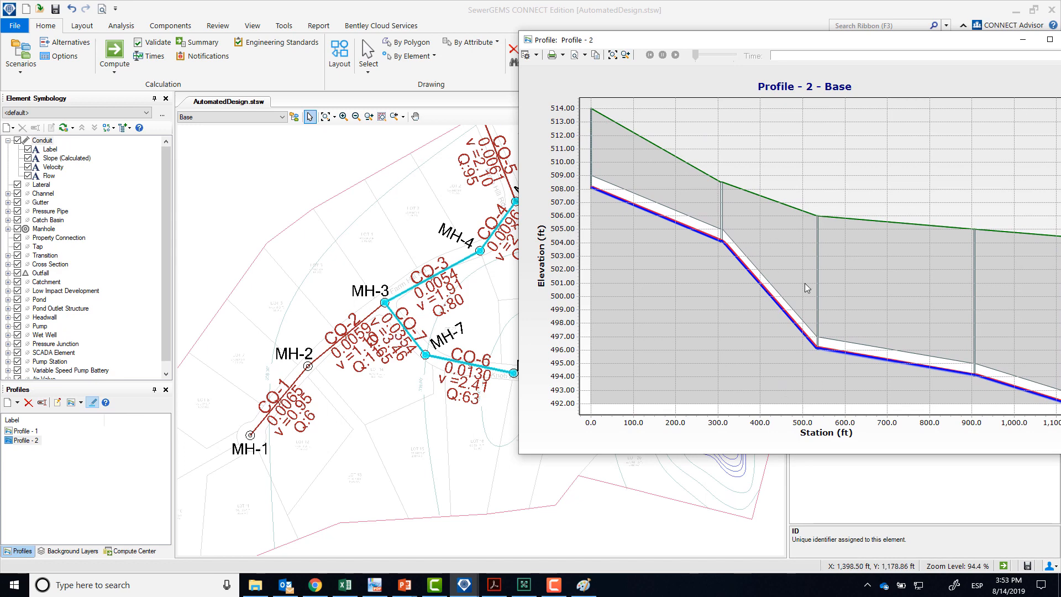
left_click_drag(917, 40, 707, 89)
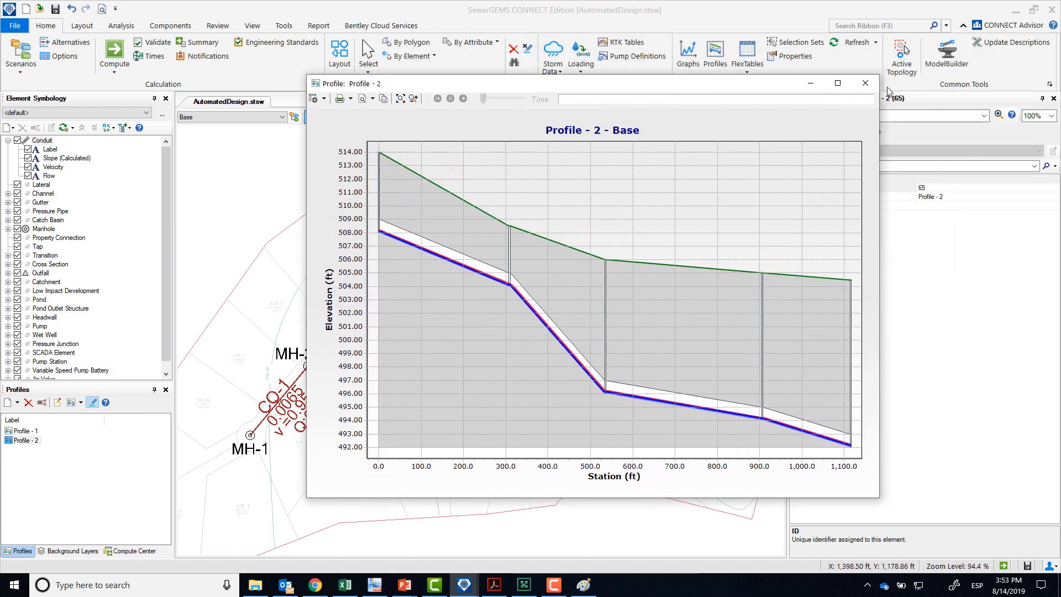
left_click(867, 91)
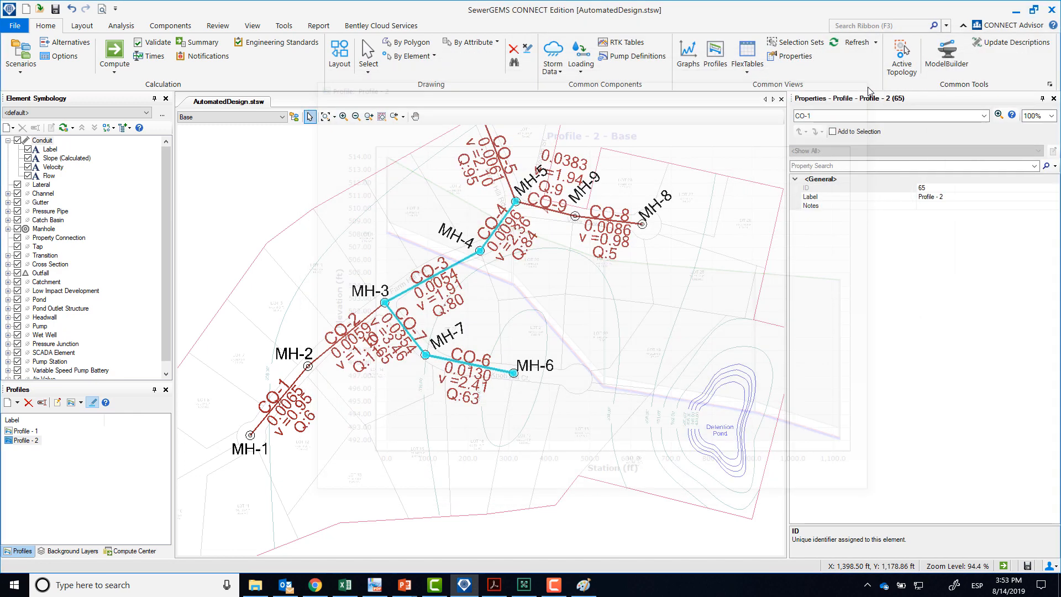
Step: Reopen Profile - 1 and hide its profile annotation table
left_click(36, 431)
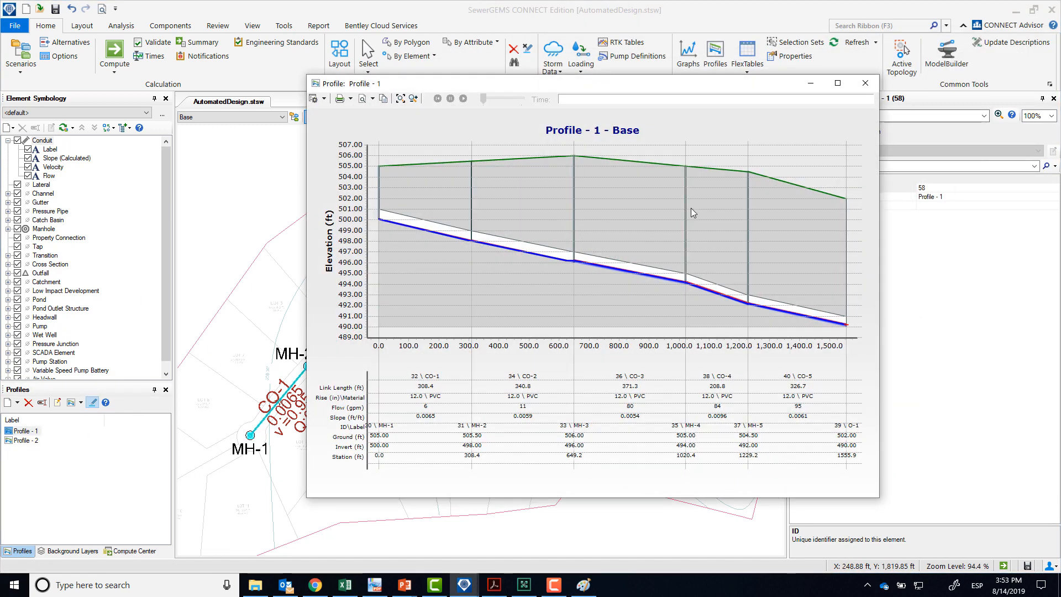
left_click(324, 99)
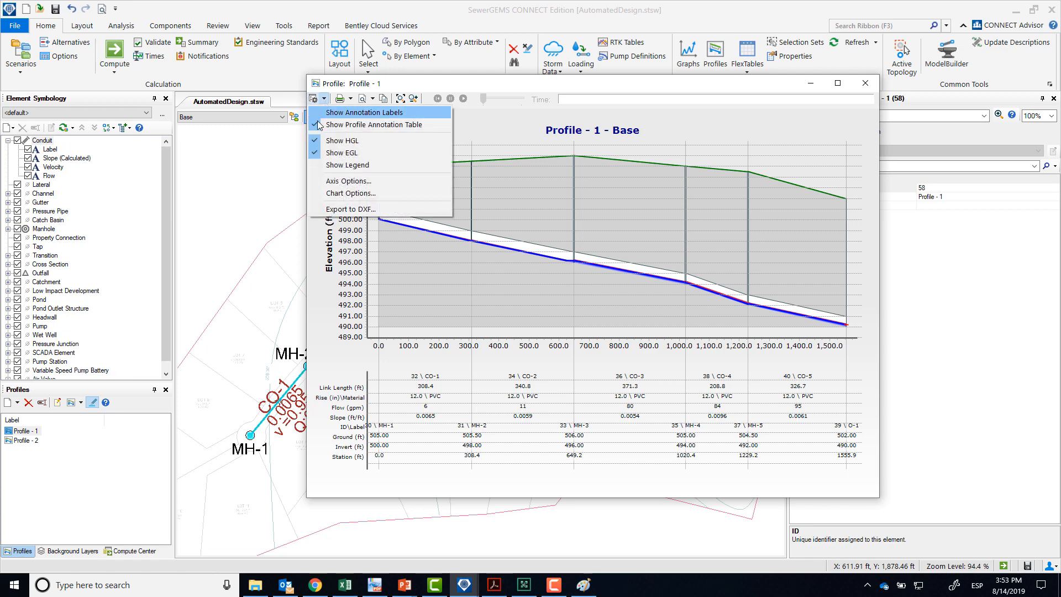
left_click(343, 123)
Step: Switch the active scenario to "Design 1: V=0, Slope=0.003" and move the Profile - 1 graph aside to compare it with the map
left_click(262, 122)
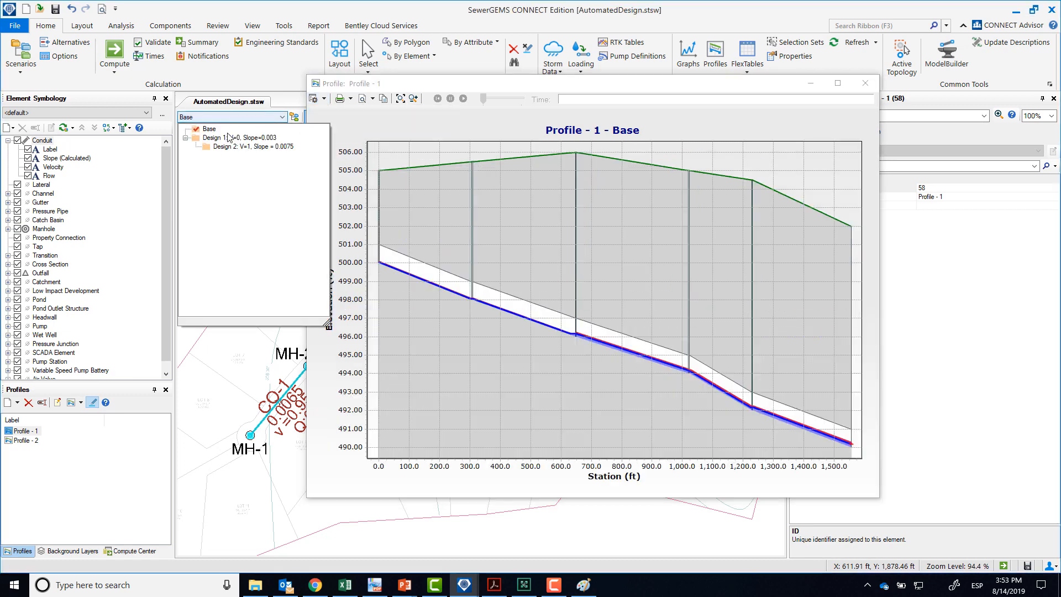
left_click(231, 138)
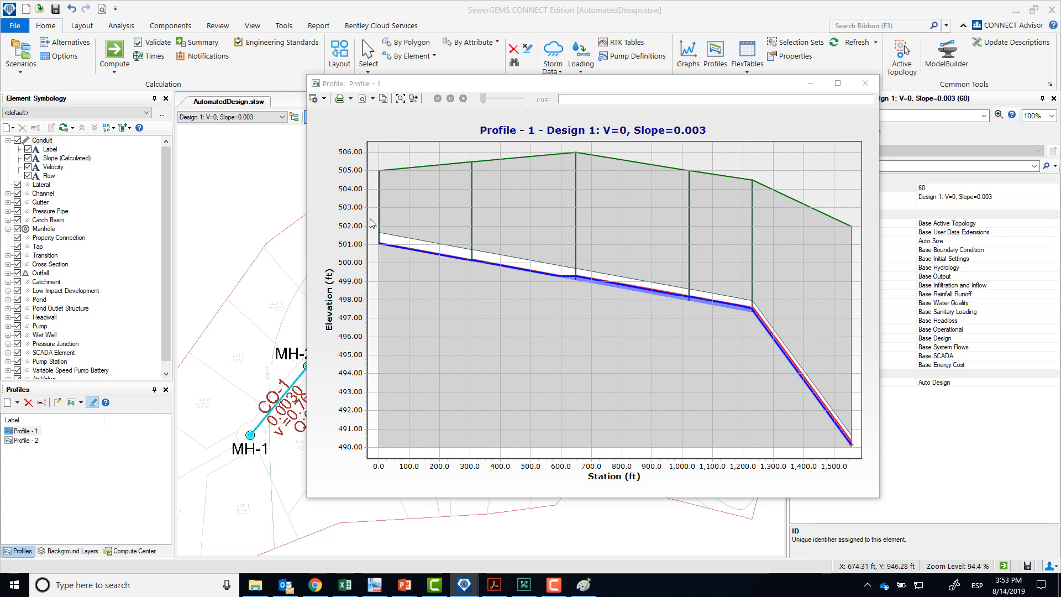
left_click_drag(410, 87, 487, 93)
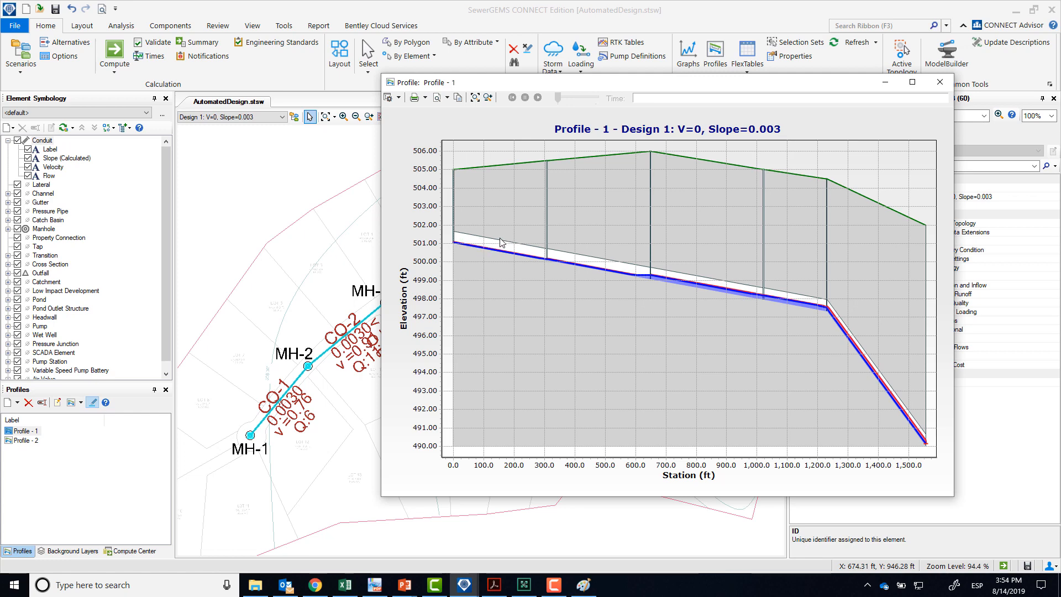
Step: Minimize the profile graph, review which pipe sizes are available for design in the conduit catalog, and close the catalog
left_click(886, 83)
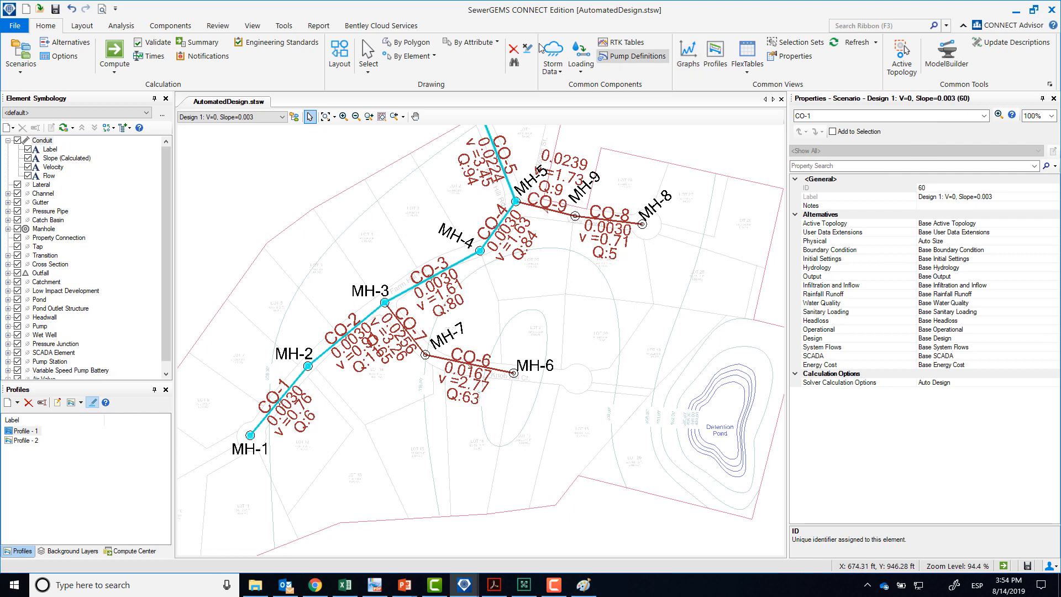
left_click(173, 27)
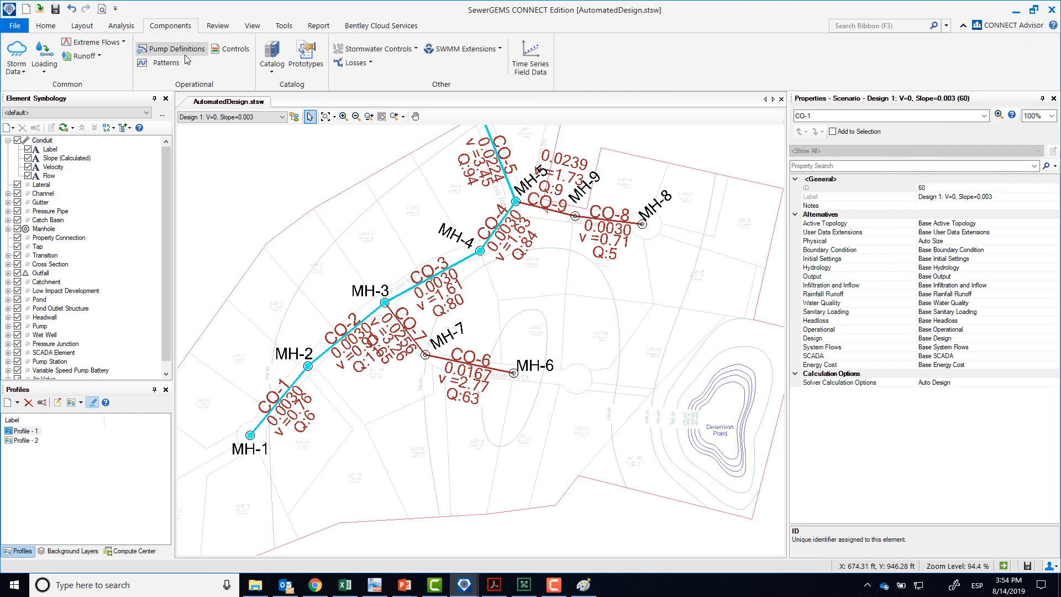
left_click(273, 72)
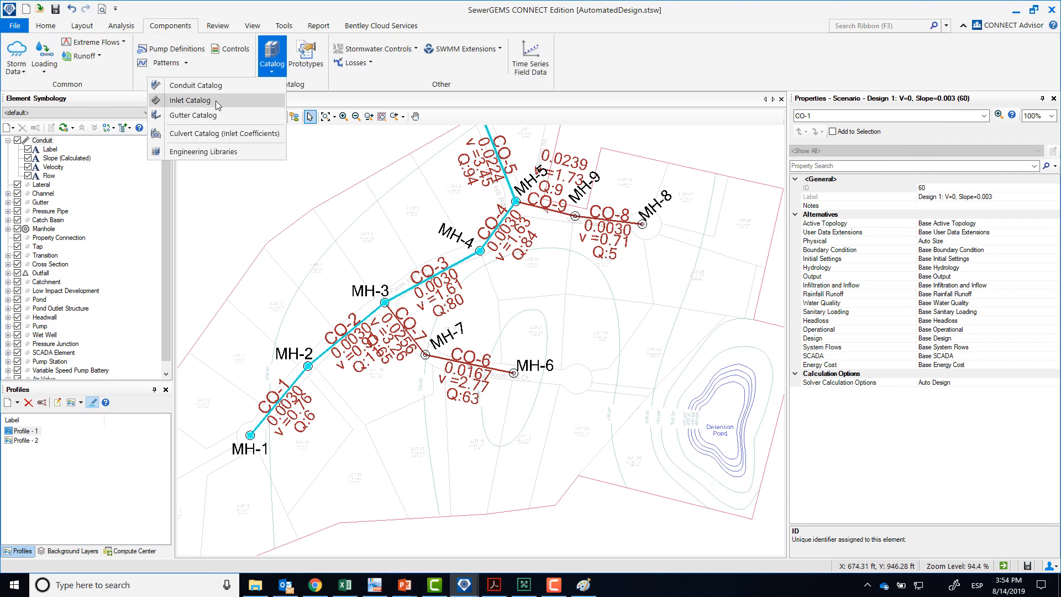
left_click(201, 83)
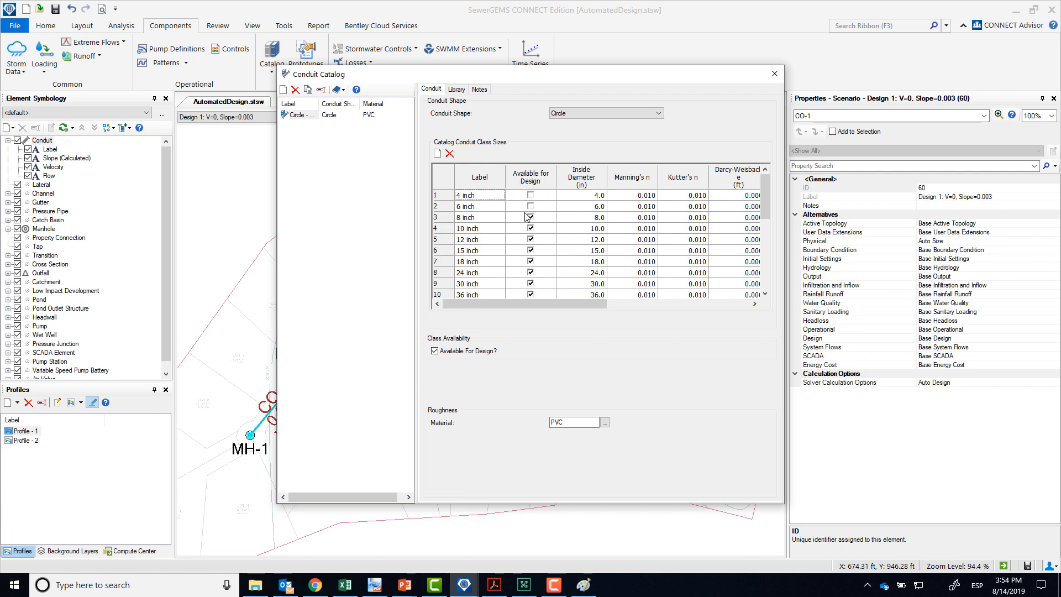
left_click(772, 74)
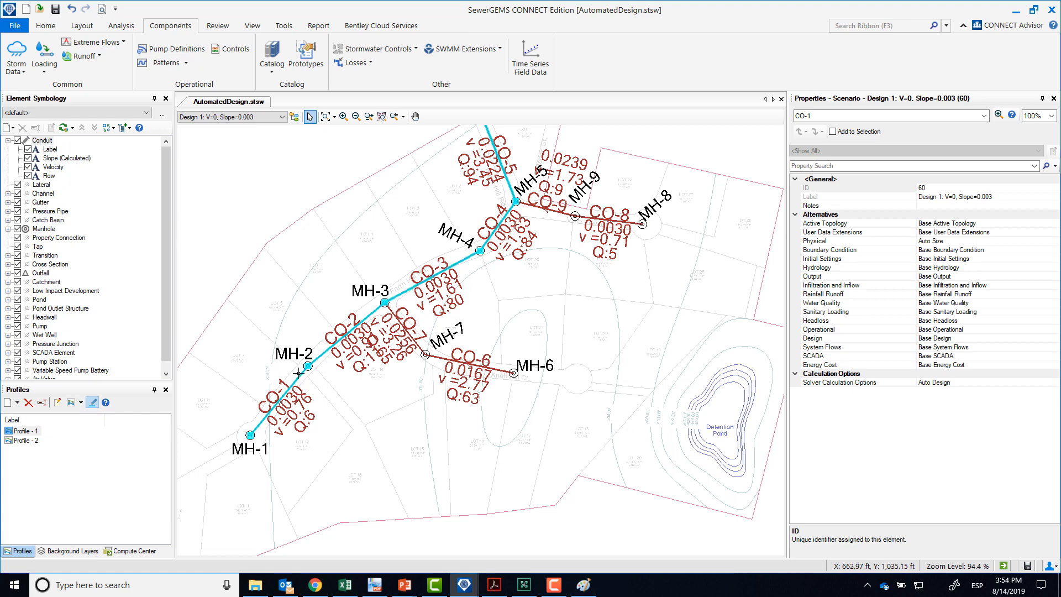
Step: Check the size of conduit CO-1 under the Design 1 scenario, and switch the active scenario to Base for comparison
left_click(300, 376)
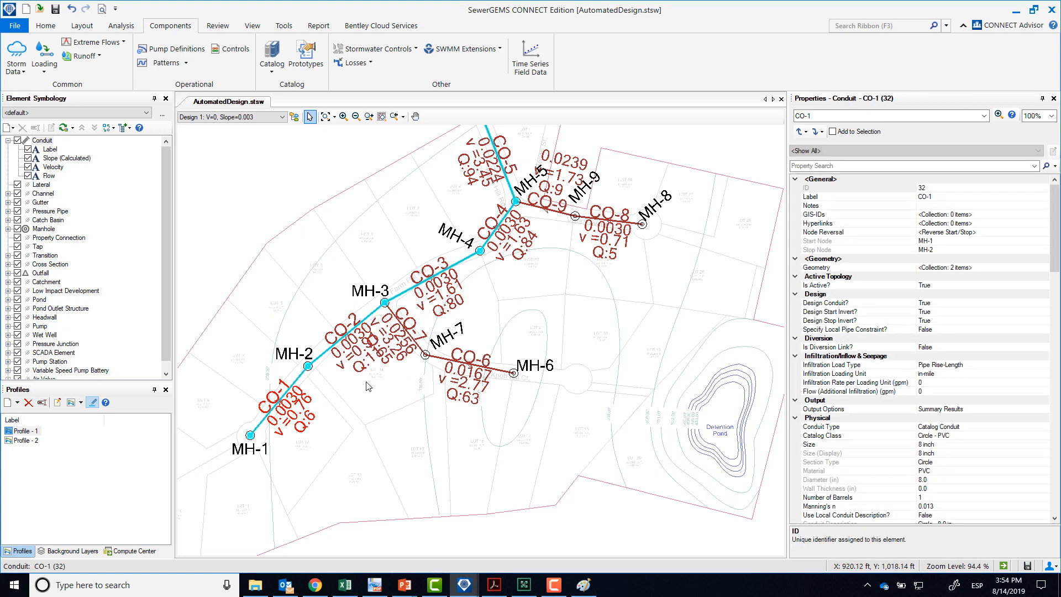
left_click(895, 165)
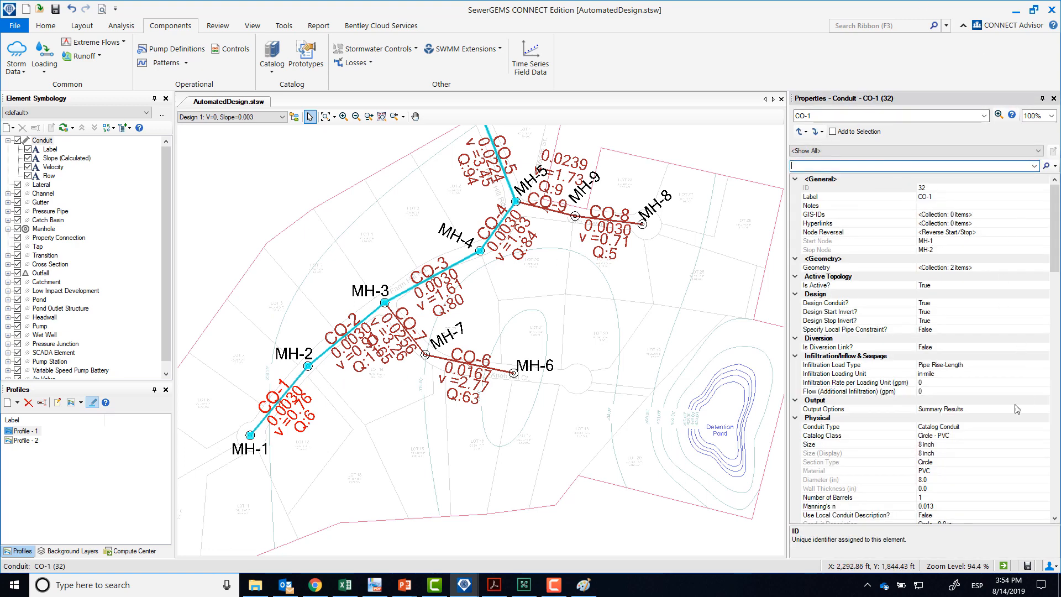
left_click(956, 445)
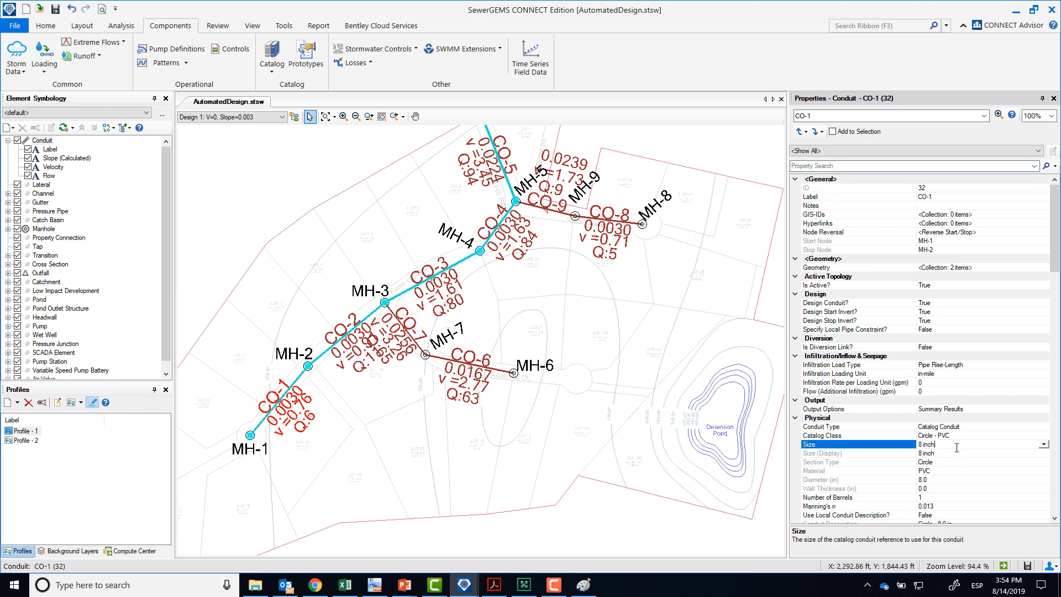
left_click(199, 118)
left_click(209, 131)
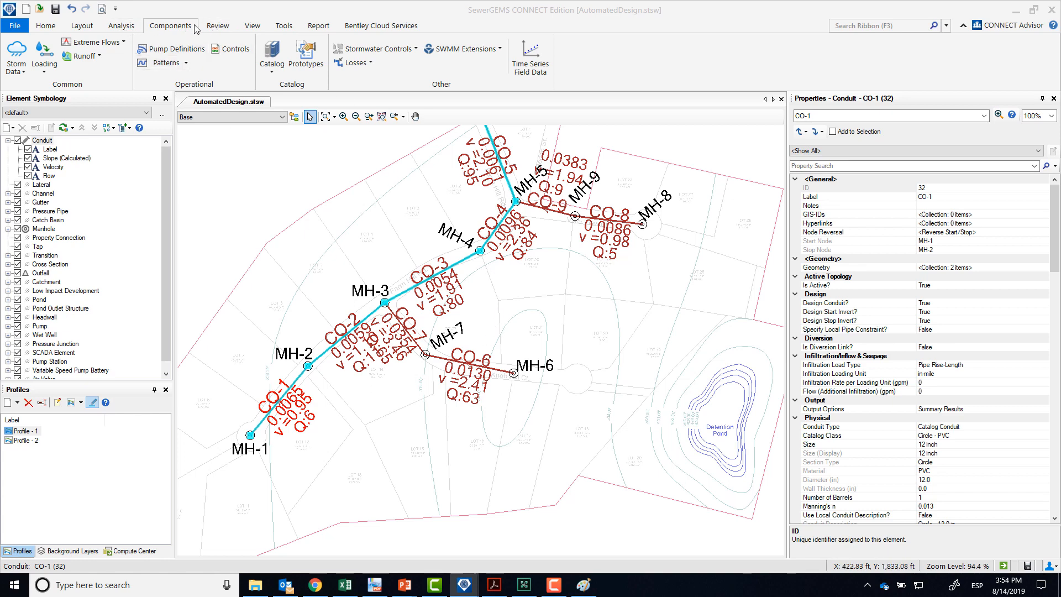
Step: Open the Copy of Conduit Table FlexTable and enlarge it to review the slopes and sizes of all conduits
left_click(253, 26)
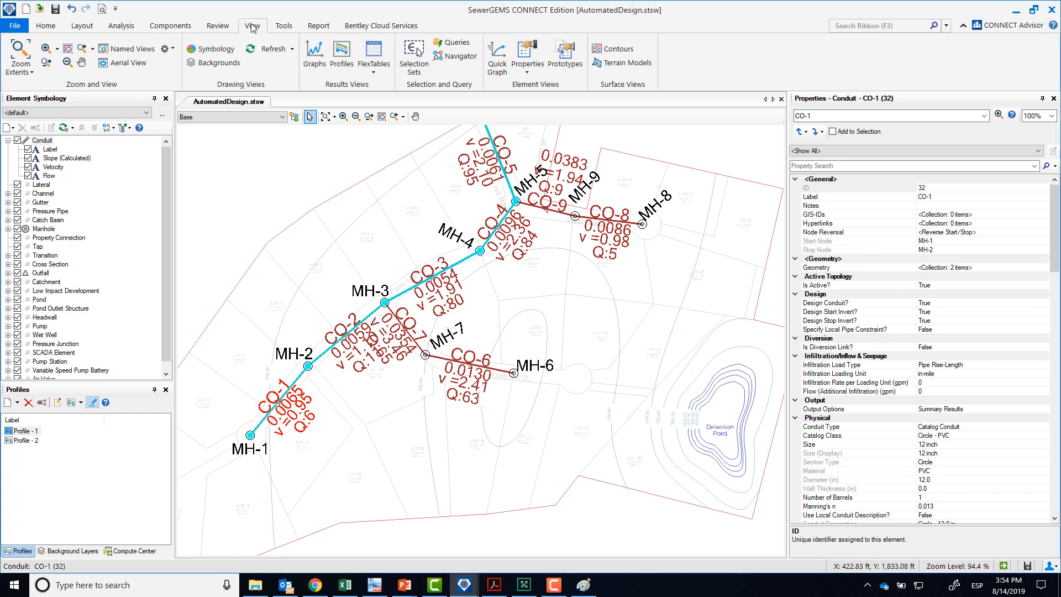
left_click(385, 54)
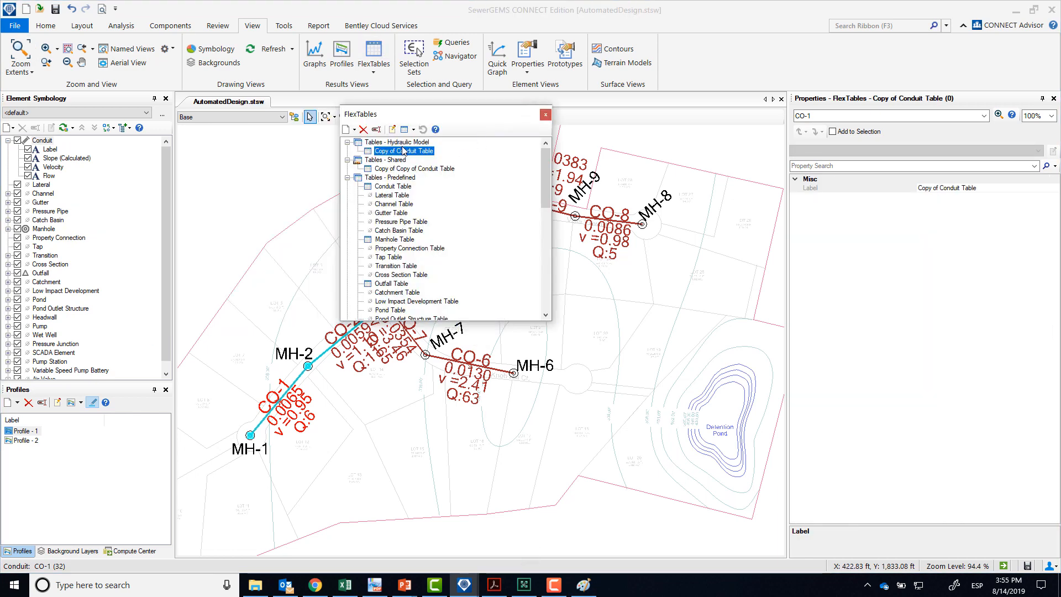
double_click(402, 145)
left_click(347, 142)
left_click(397, 152)
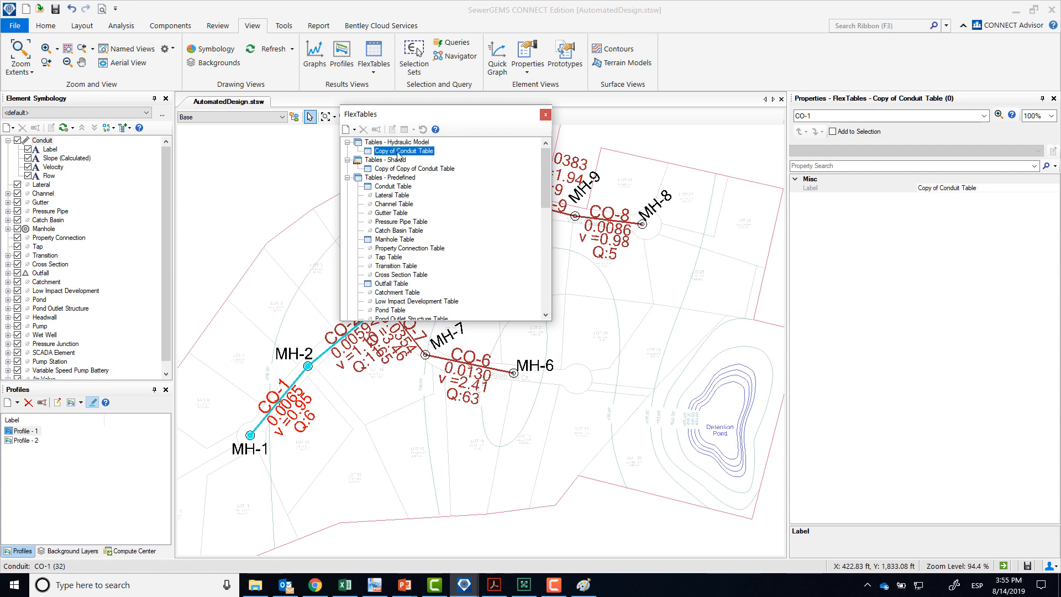
double_click(397, 152)
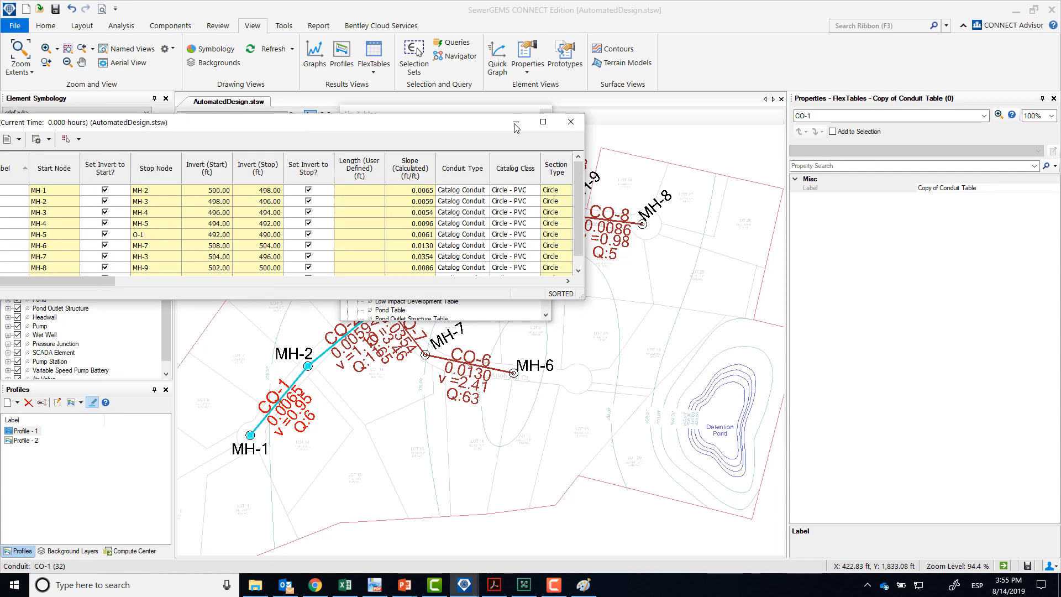
left_click_drag(351, 325, 497, 333)
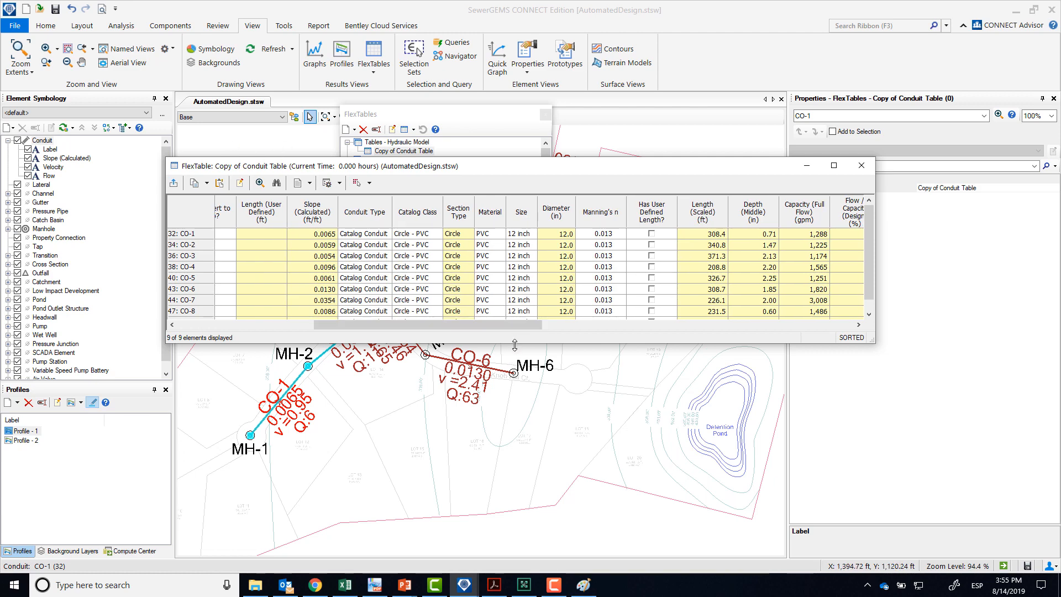
left_click_drag(515, 360, 516, 387)
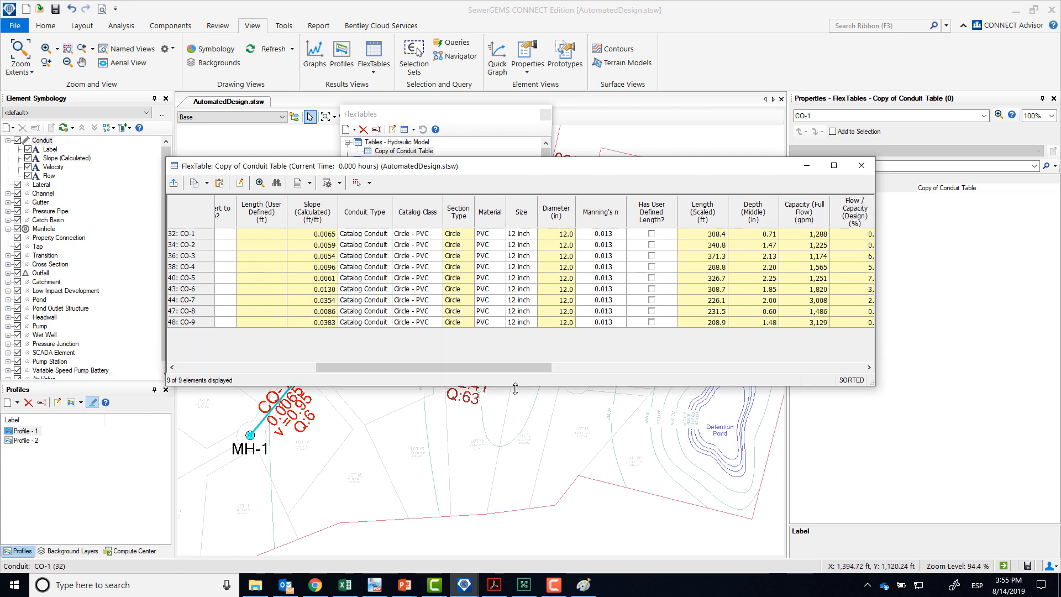
Step: Switch the active scenario to "Design 1: V=0, Slope=0.003", compare the conduit sizes in the FlexTable, and close the table and FlexTables manager
left_click(267, 118)
left_click(248, 141)
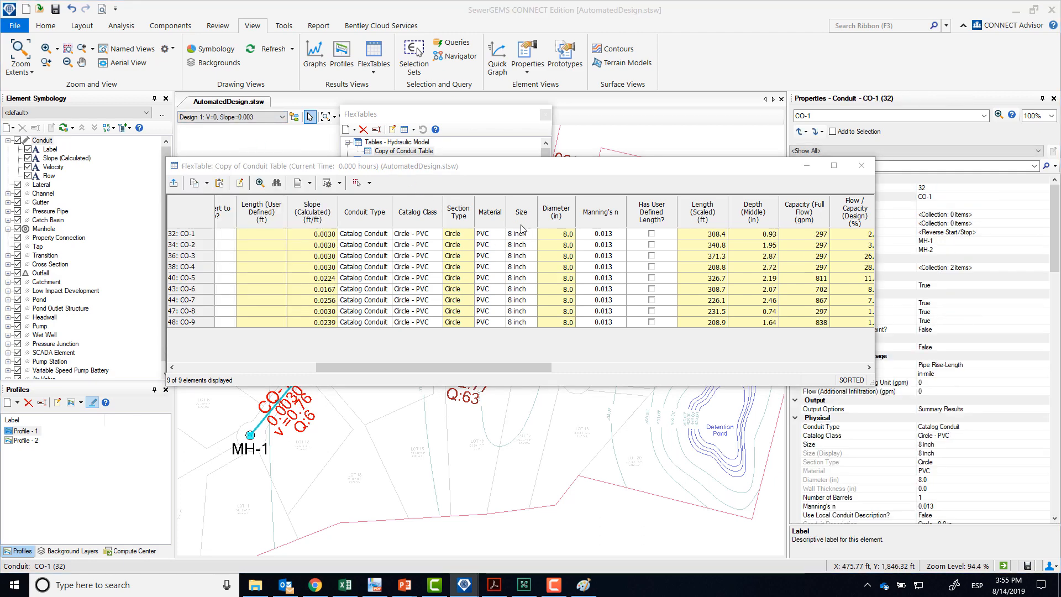
left_click(860, 167)
left_click(545, 114)
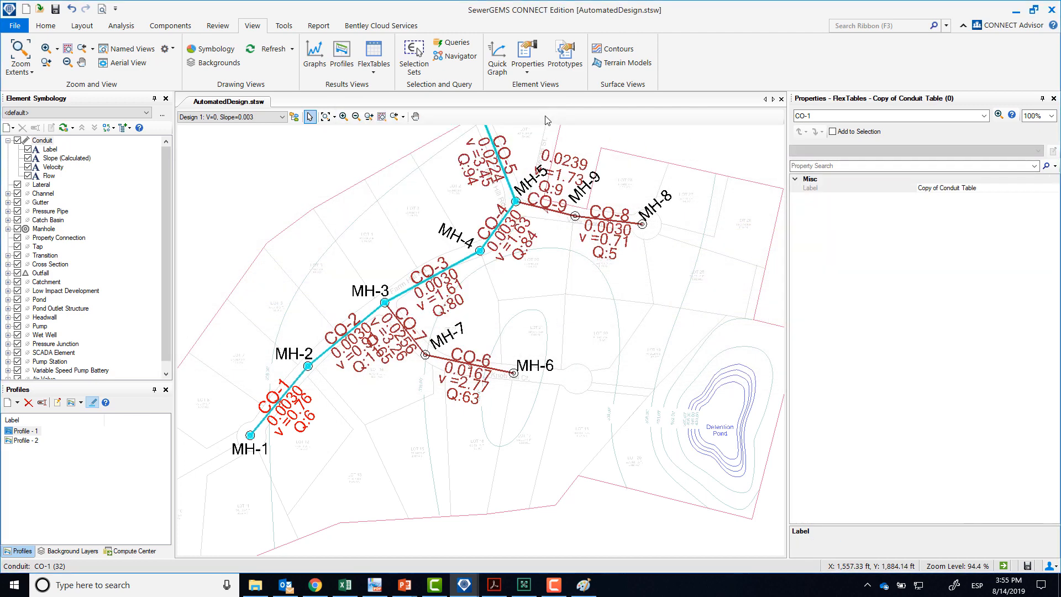
Step: Reopen Profile - 1 for Design 1, examine its slopes and cover against the pipe path on the map, and close it
left_click(343, 56)
double_click(22, 430)
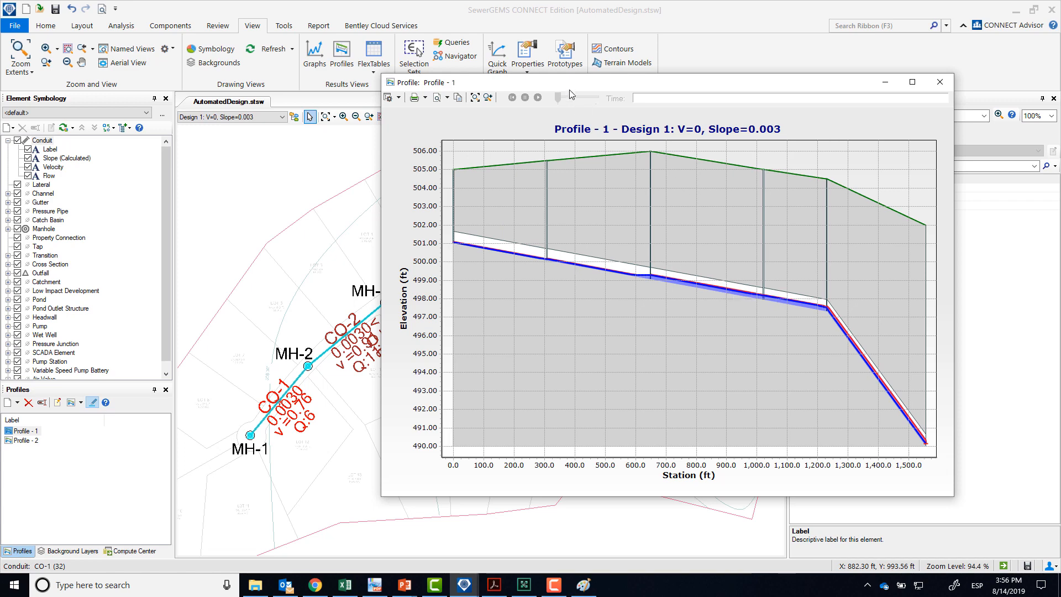
left_click_drag(569, 88, 748, 192)
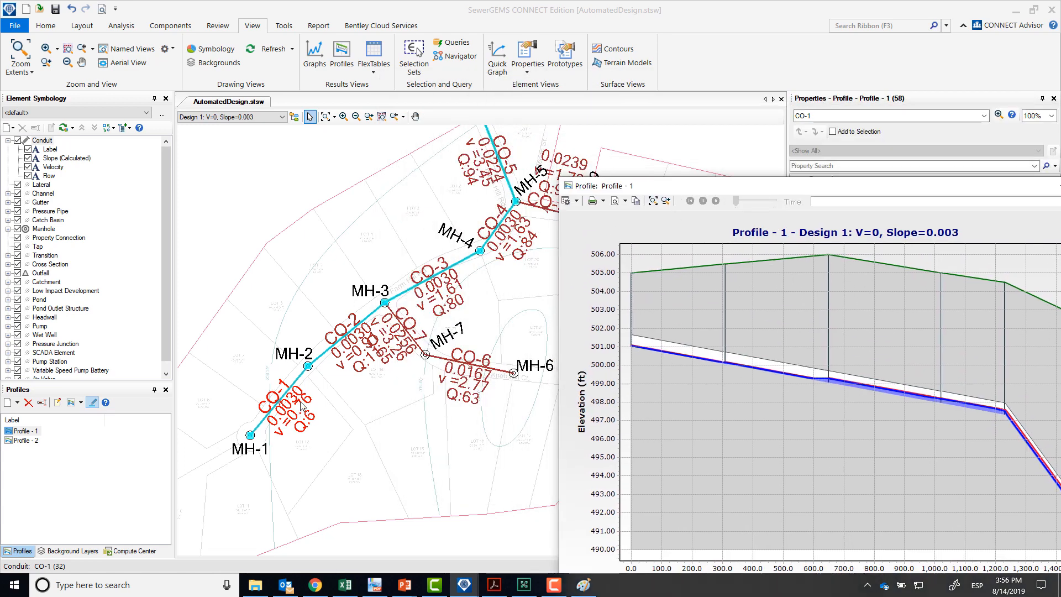
left_click_drag(602, 176, 473, 264)
left_click_drag(816, 188, 510, 110)
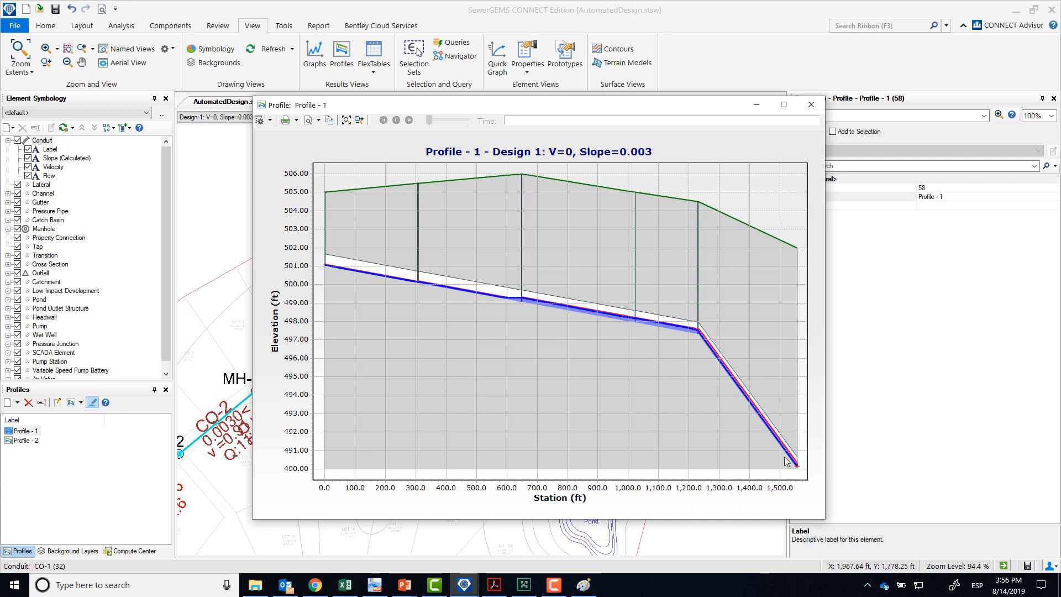
left_click(811, 105)
Step: Open Profile - 2 for Design 1, examine its pipe slopes beside the highlighted MH-6 to MH-5 path, and close it
left_click(34, 441)
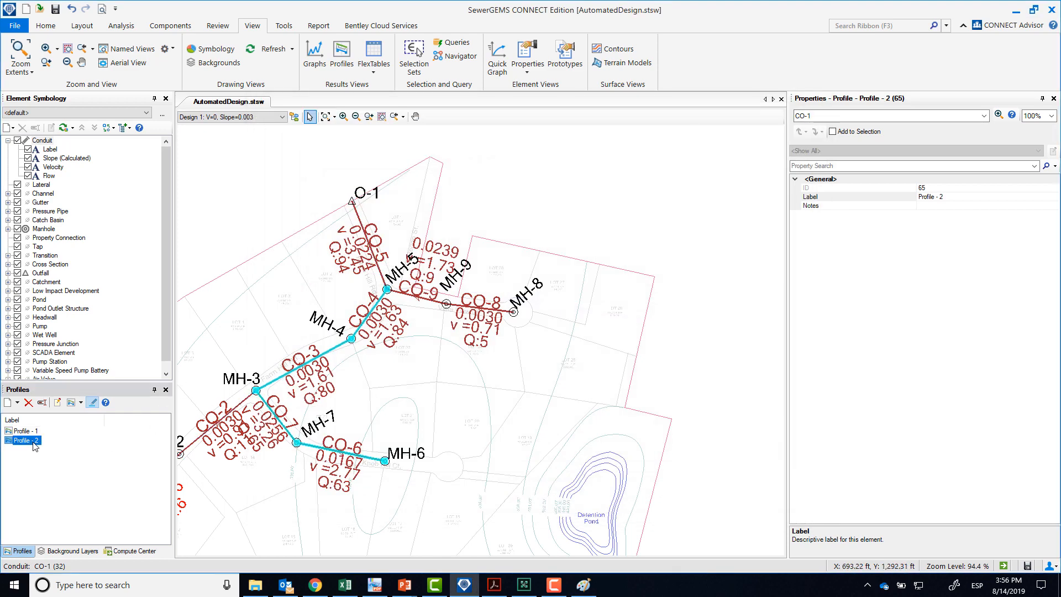
double_click(34, 442)
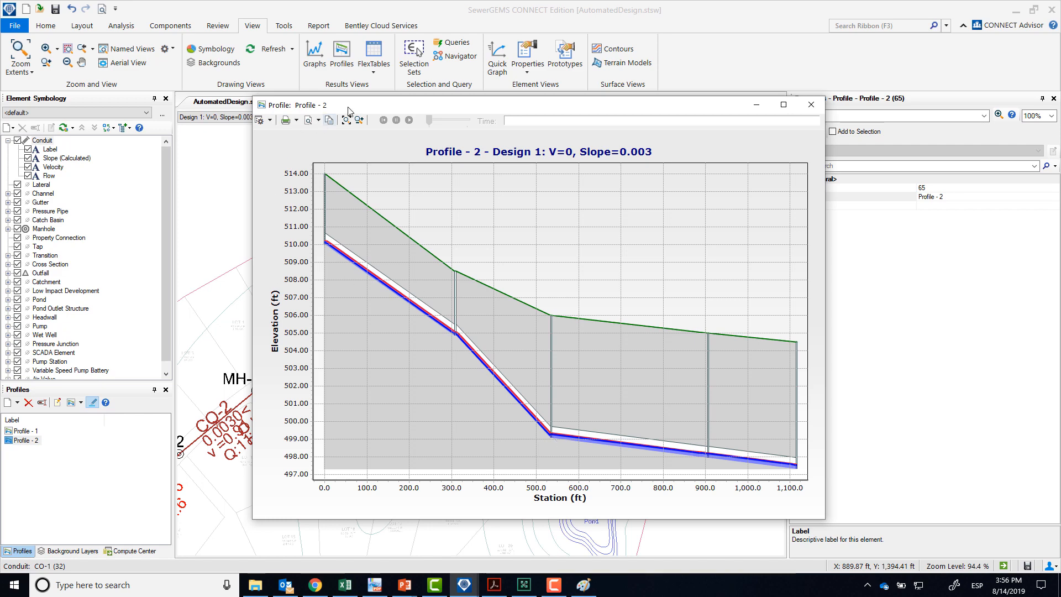
left_click_drag(349, 107, 470, 89)
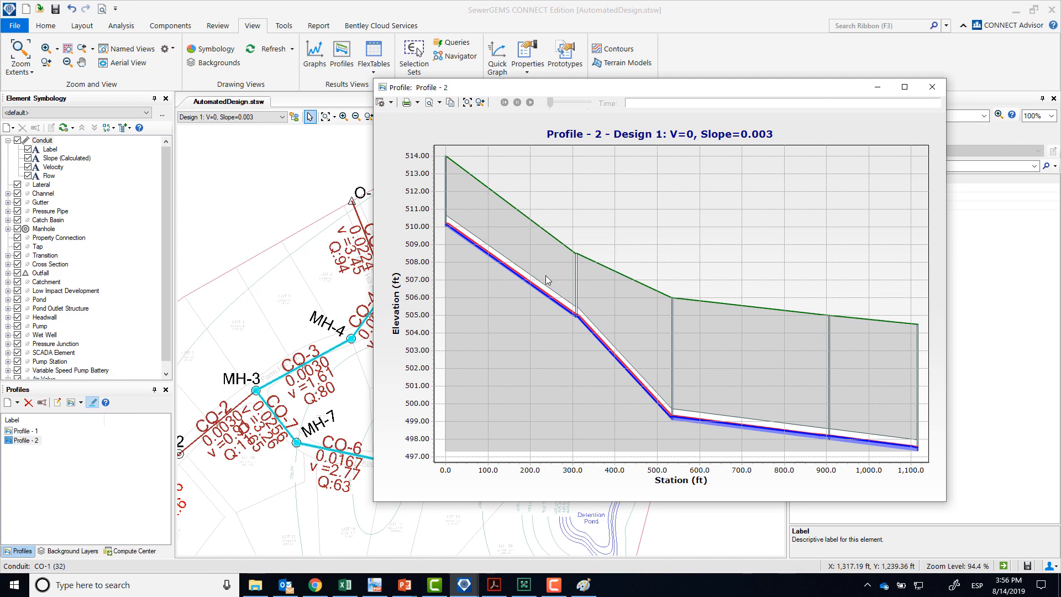
left_click_drag(515, 88, 562, 81)
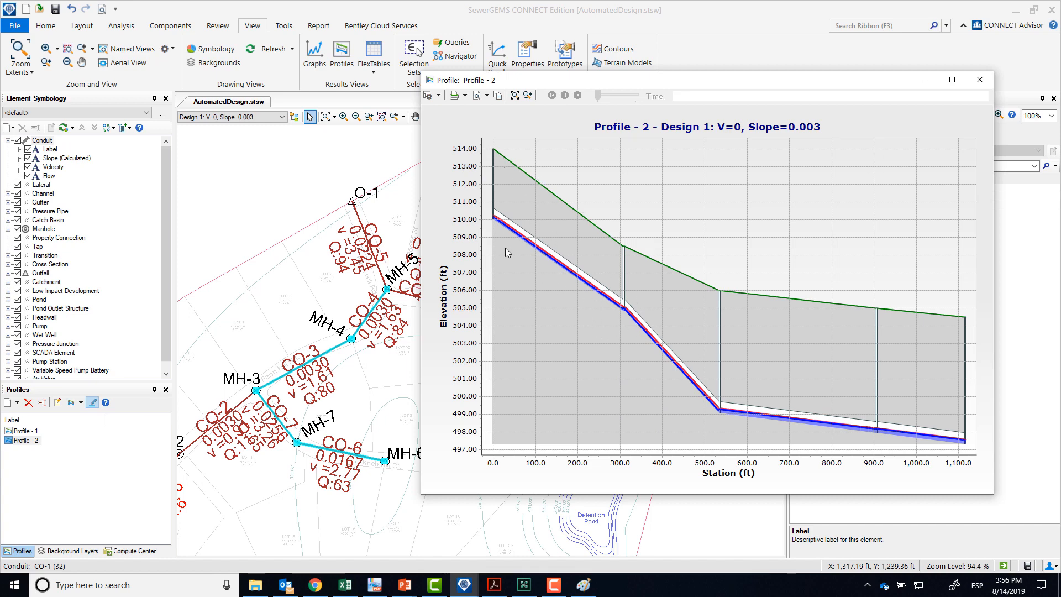
left_click(979, 79)
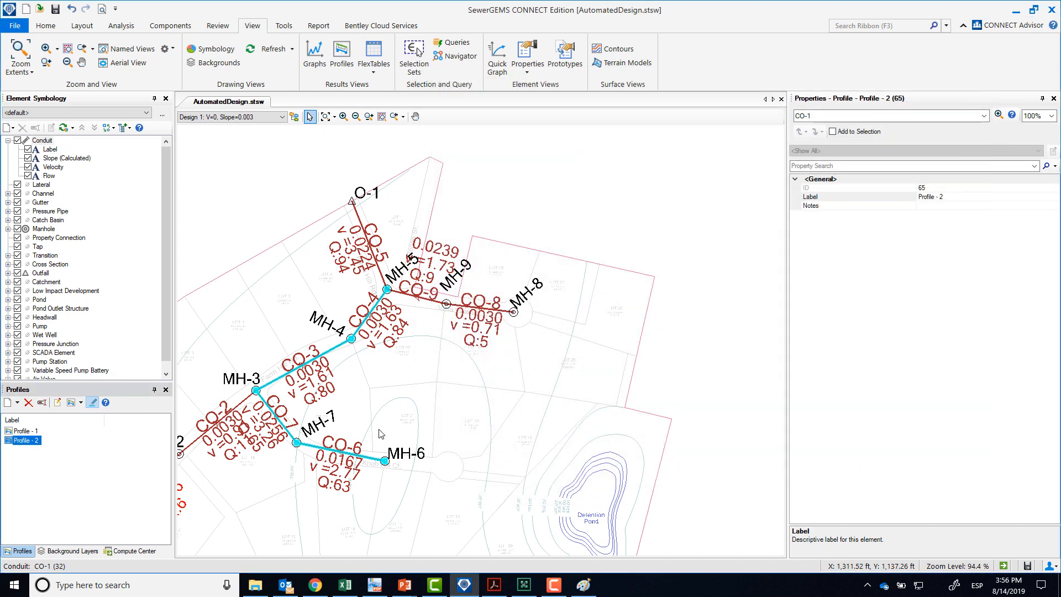
Step: Inspect the Design 1 conduit annotations on the map, and switch the active scenario to "Design 2: V=1, Slope = 0.0075"
mouse_move(379, 434)
left_mouse_down()
mouse_move(466, 360)
mouse_move(493, 359)
left_mouse_up()
left_click(342, 454)
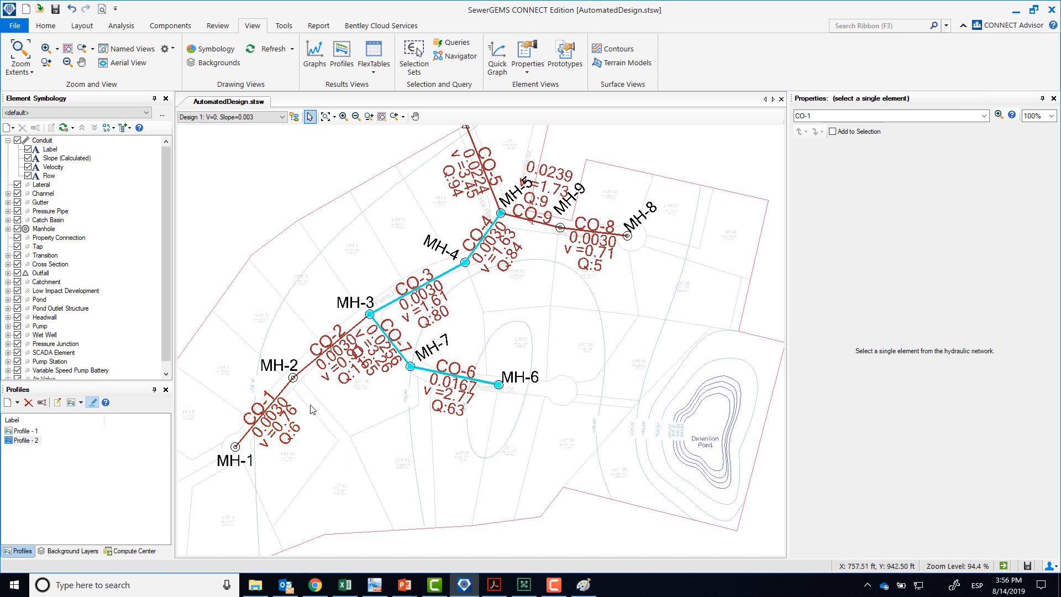
scroll(294, 437, "up", 2)
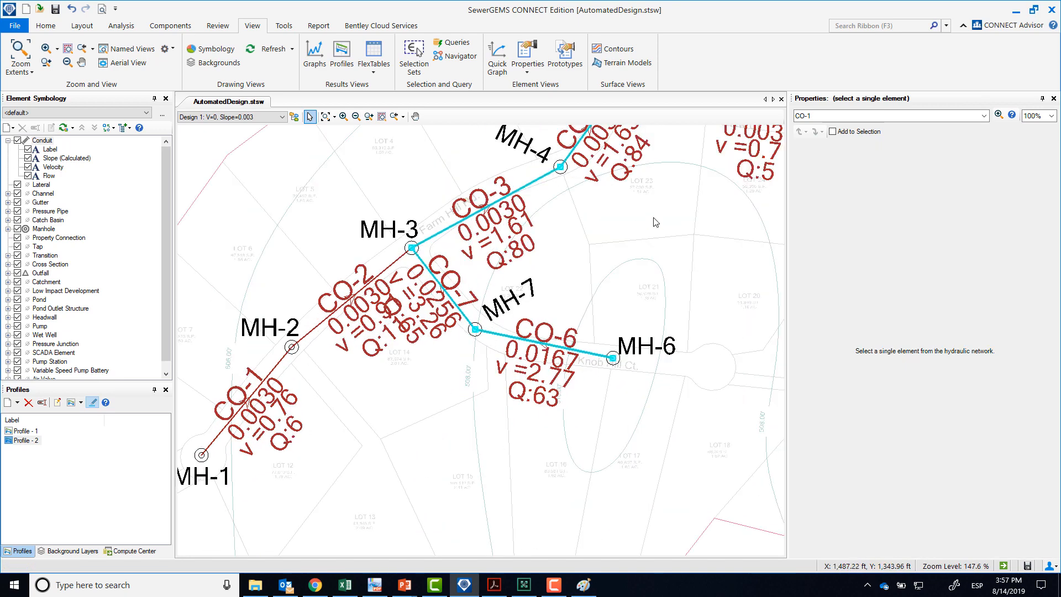
left_click_drag(636, 239, 516, 415)
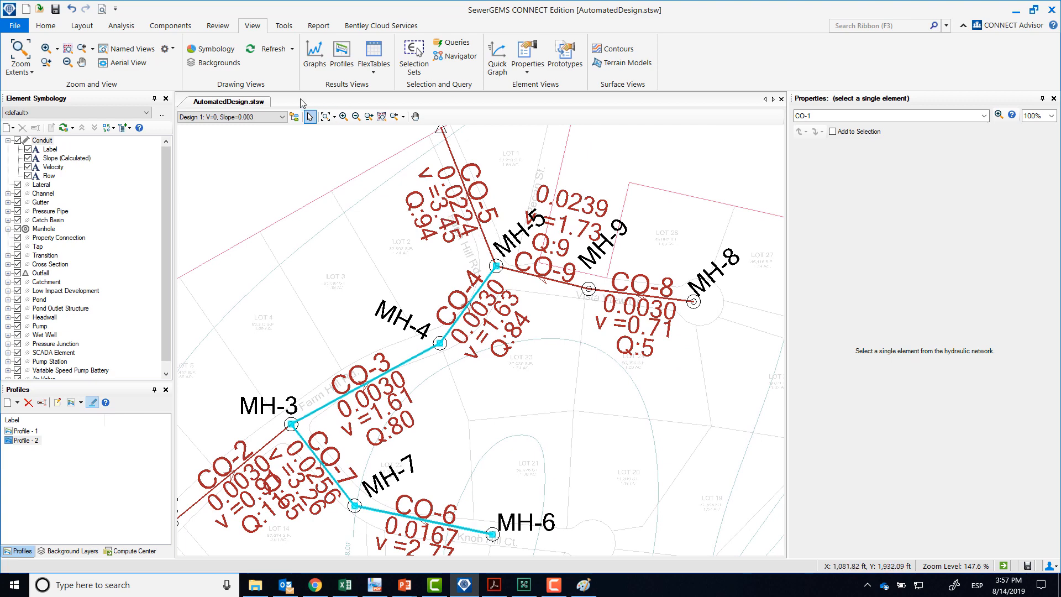
left_click(232, 118)
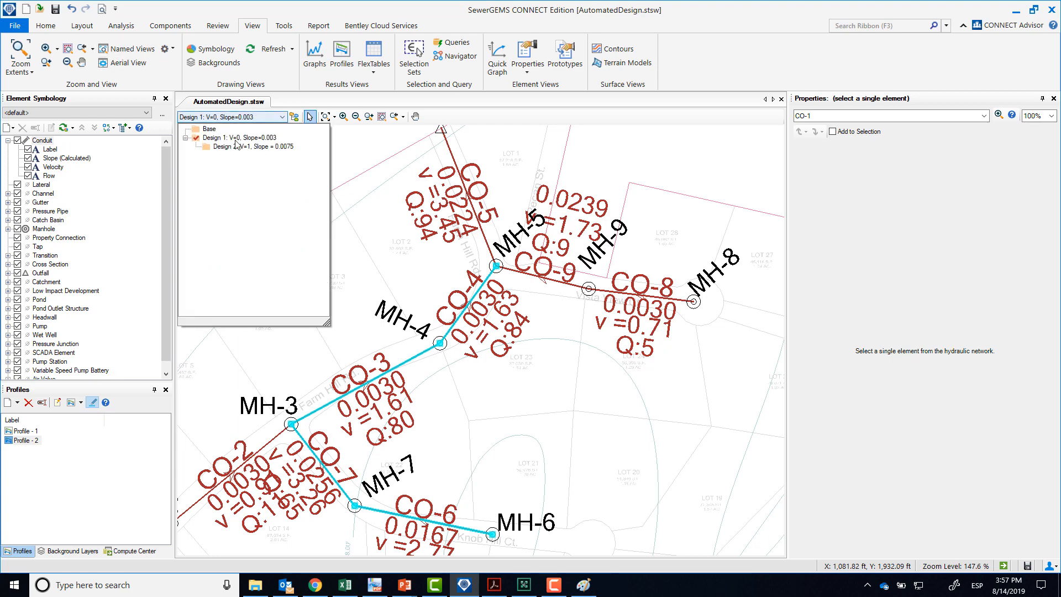
left_click(238, 148)
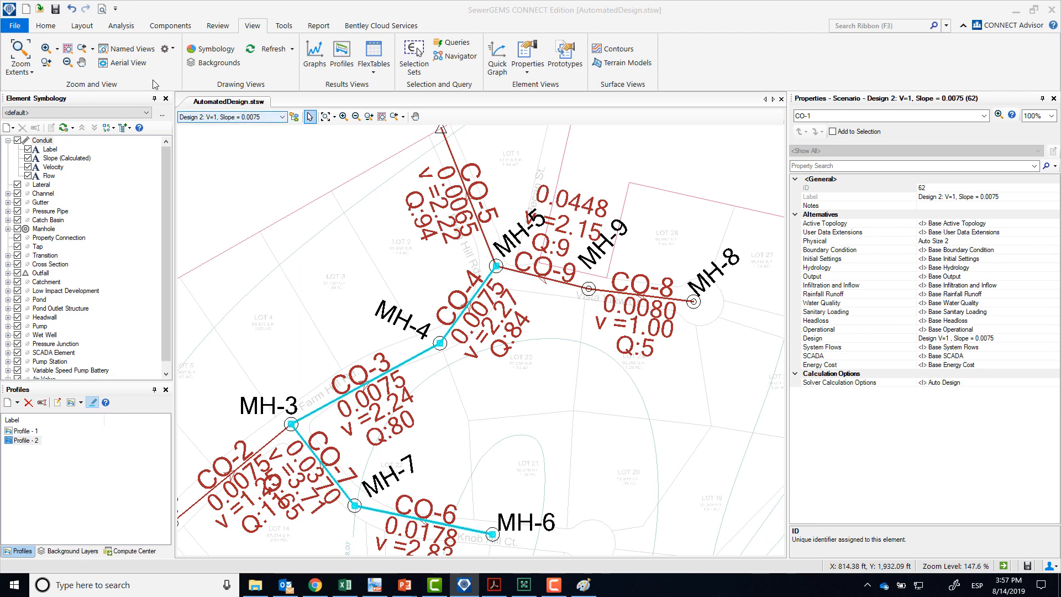
Step: Open the "Design V=1 , Slope = 0.0075" design constraints alternative under Base Design in the Alternatives manager
left_click(48, 26)
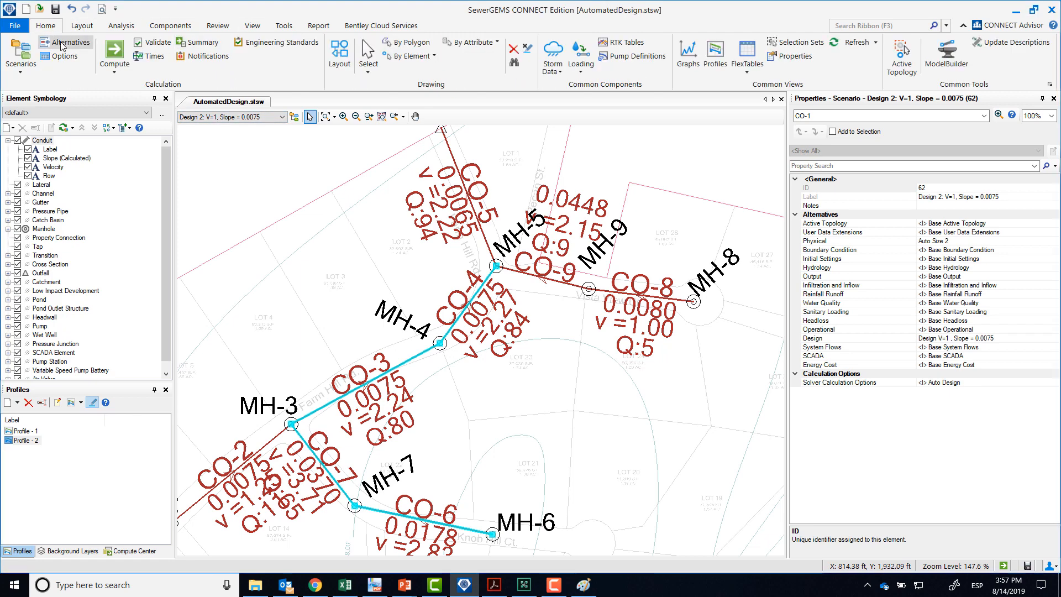
left_click(61, 44)
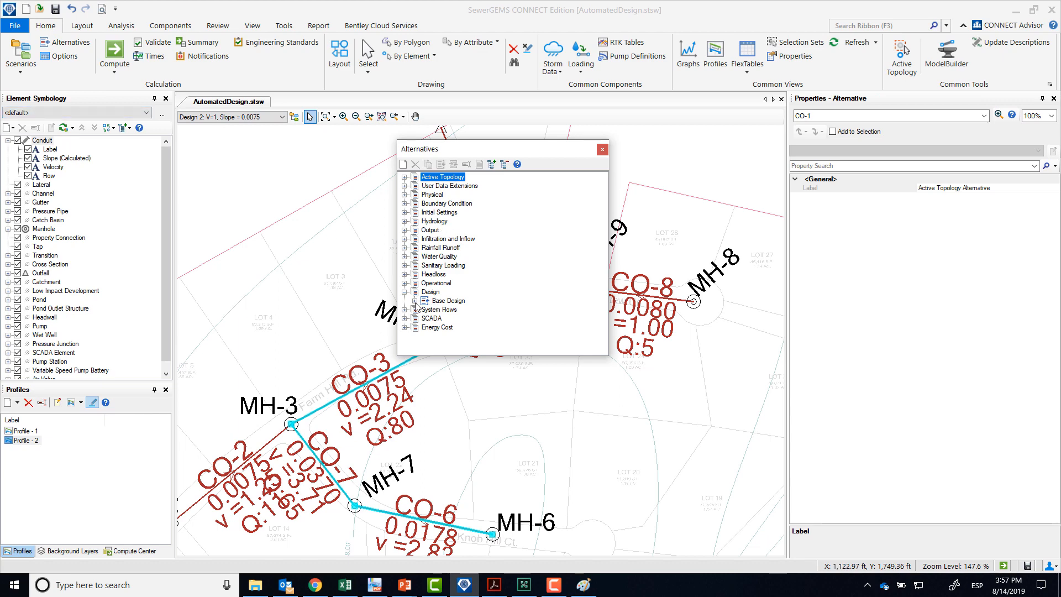
left_click(415, 301)
left_click(468, 311)
double_click(457, 309)
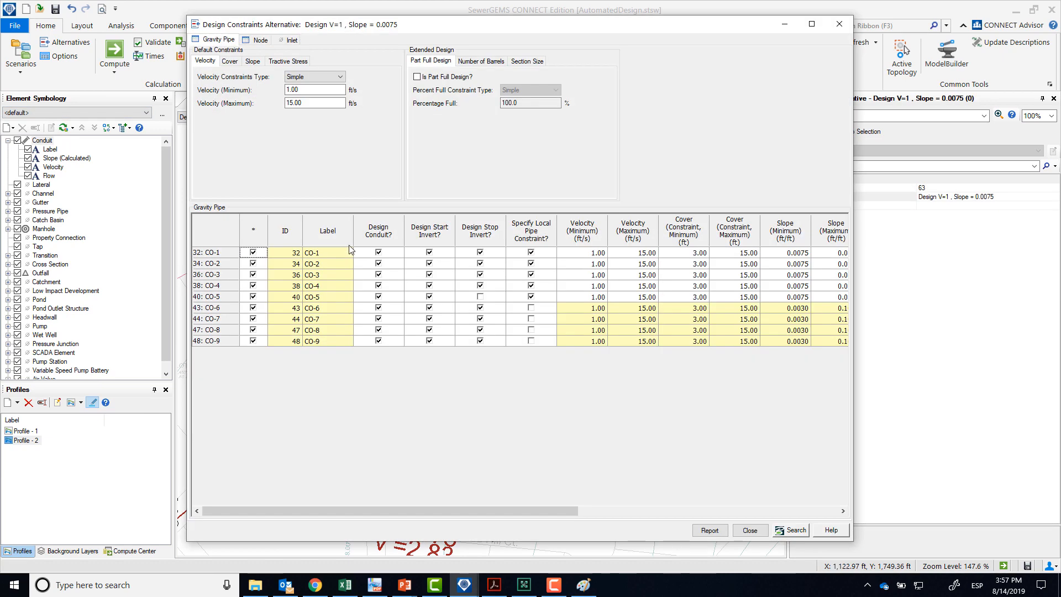
Step: Review the alternative's default velocity, cover and slope constraints, and close it together with the Alternatives manager
double_click(306, 89)
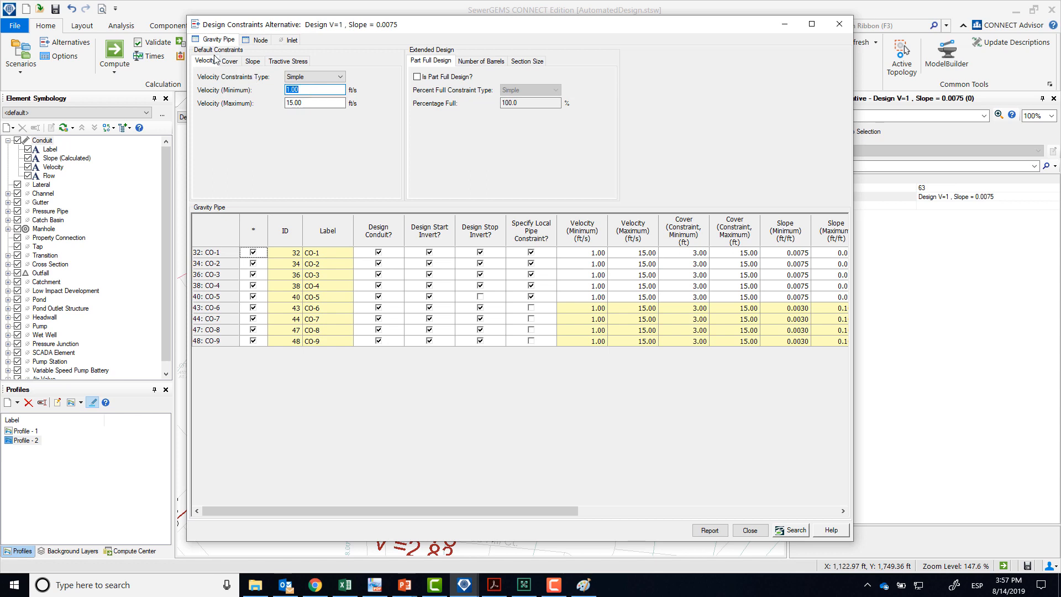
left_click(229, 60)
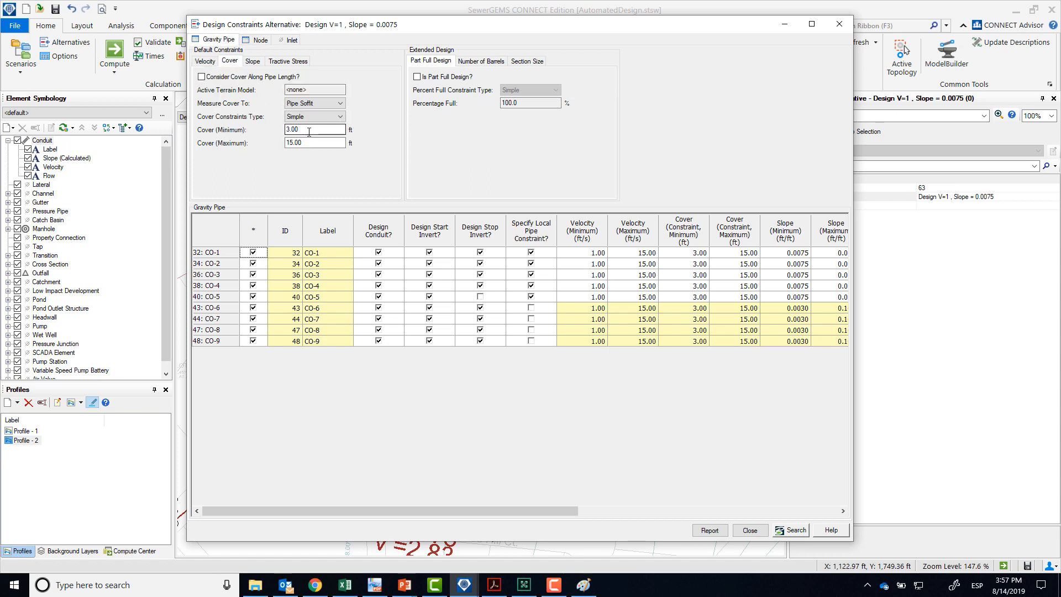
left_click(253, 61)
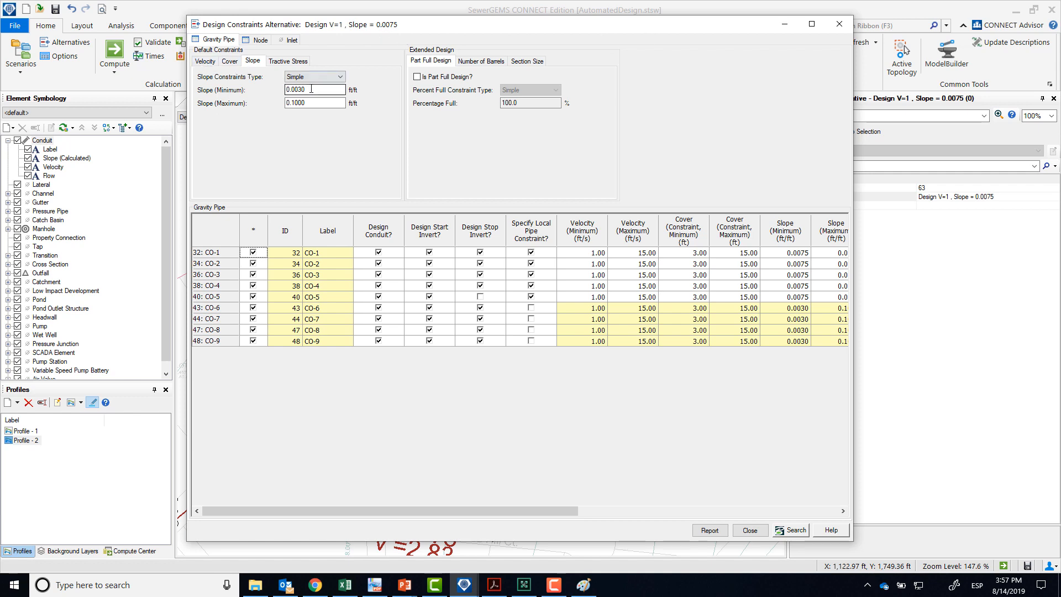
left_click(314, 88)
left_click(314, 88)
left_click(752, 531)
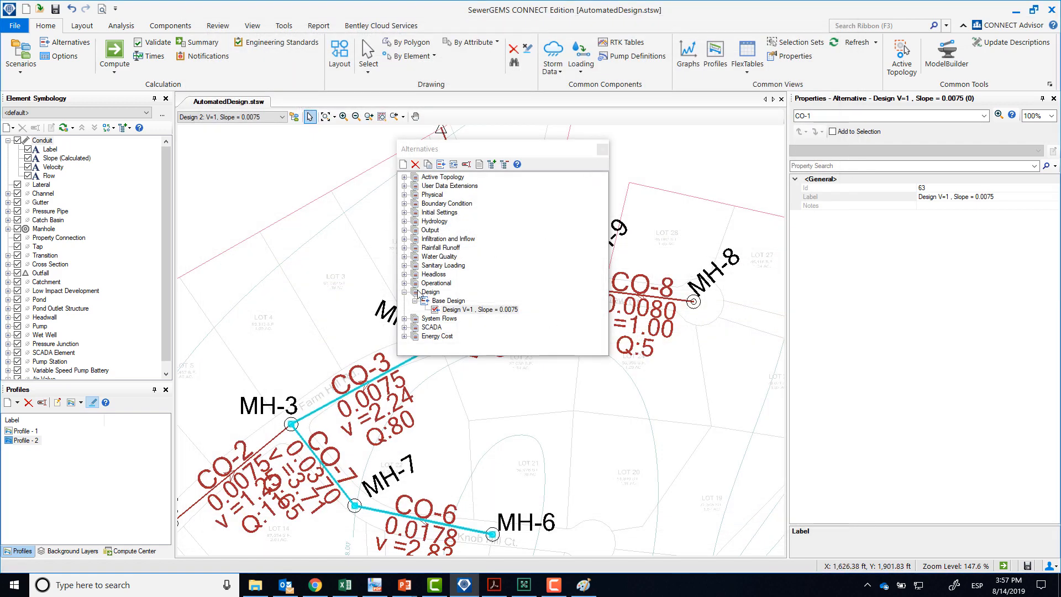
left_click(602, 148)
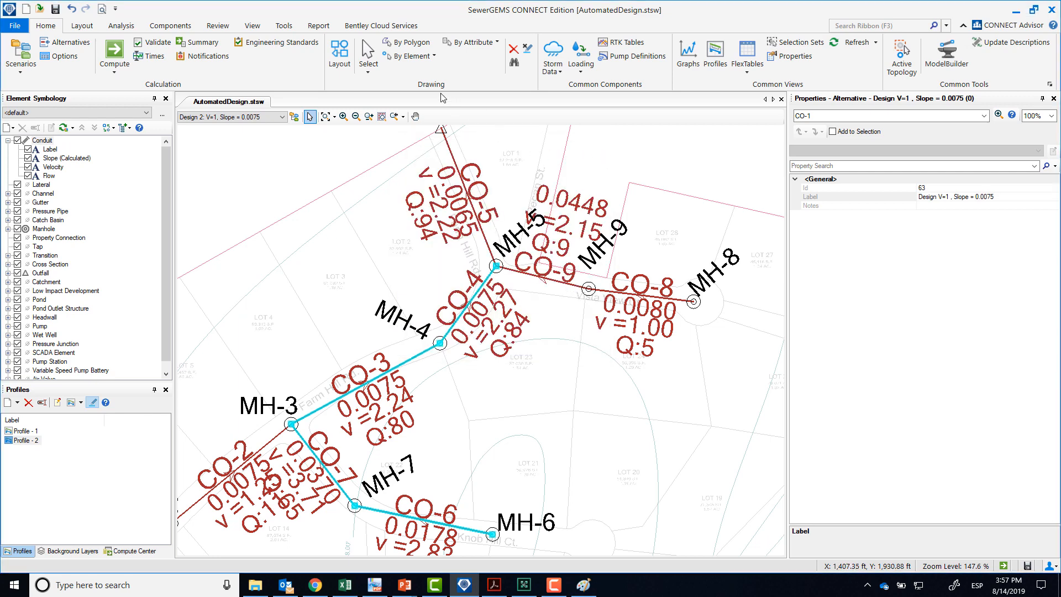
Step: Switch the active scenario to "Design 1: V=0, Slope=0.003" and open Profile - 1 beside the map
left_click(198, 119)
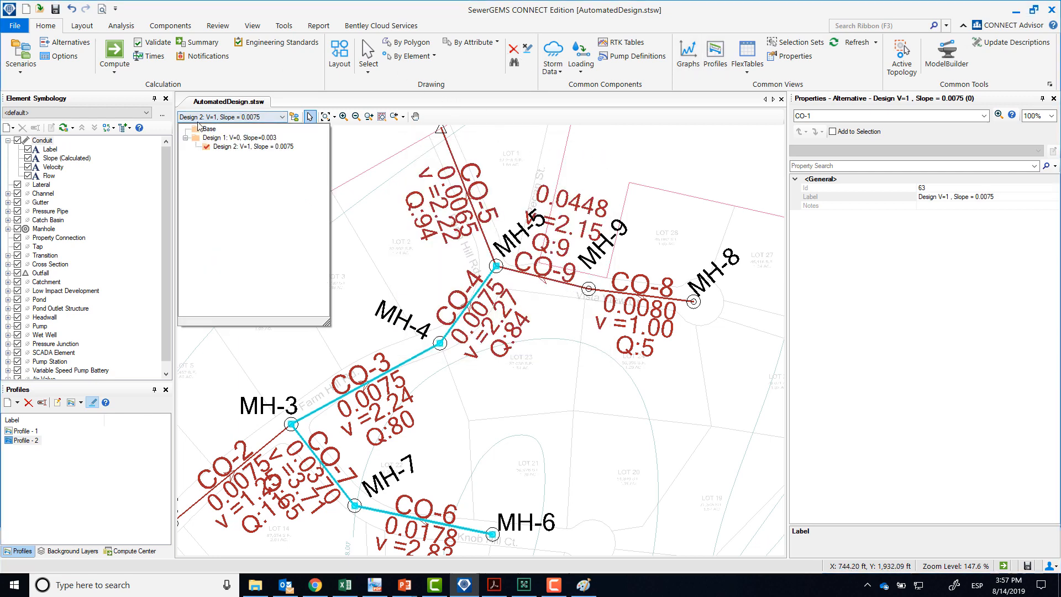
left_click(240, 137)
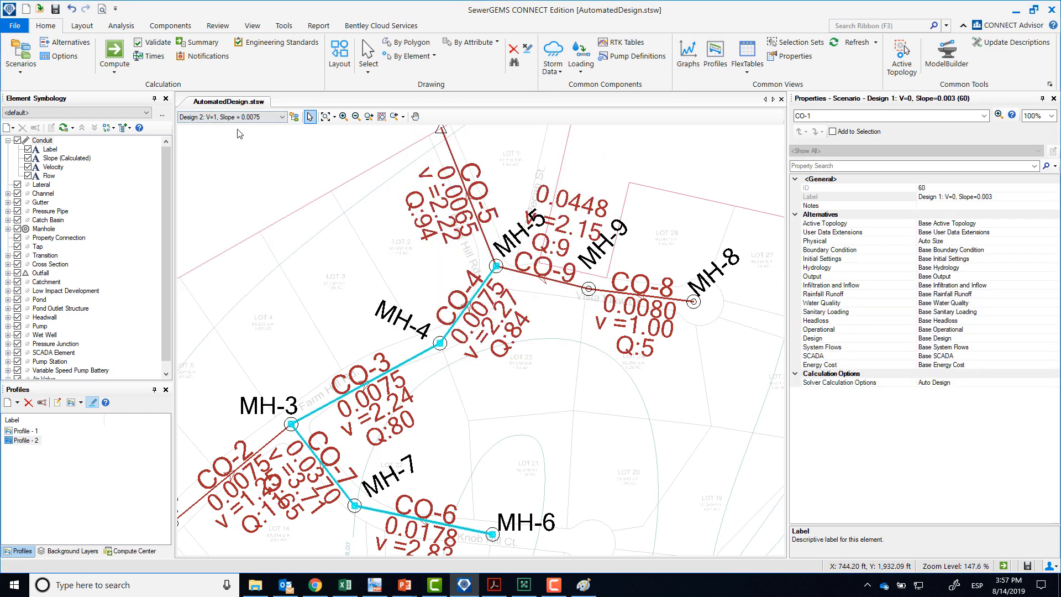
left_click(714, 54)
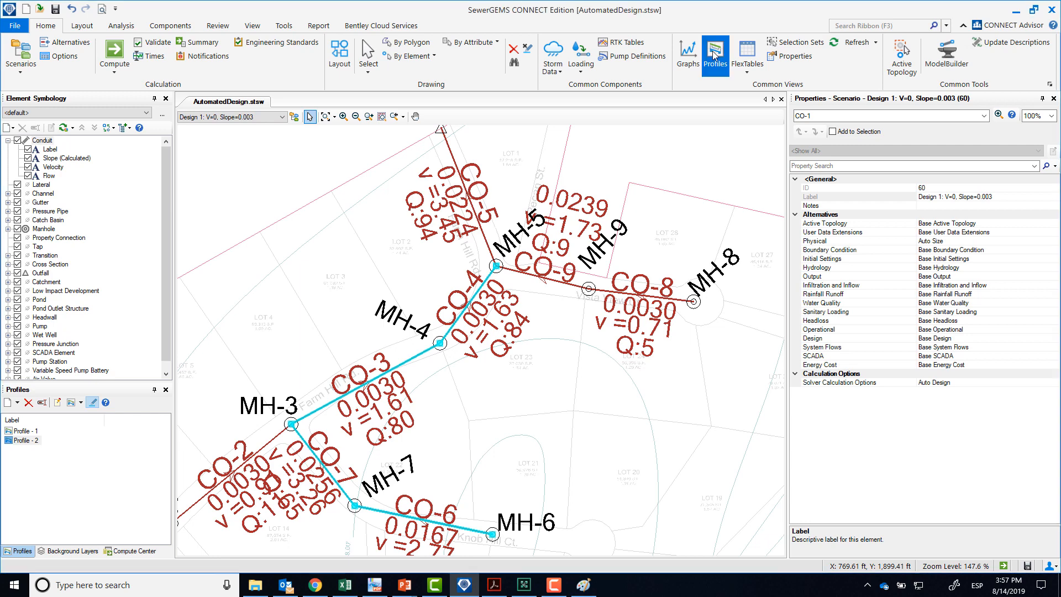
double_click(33, 431)
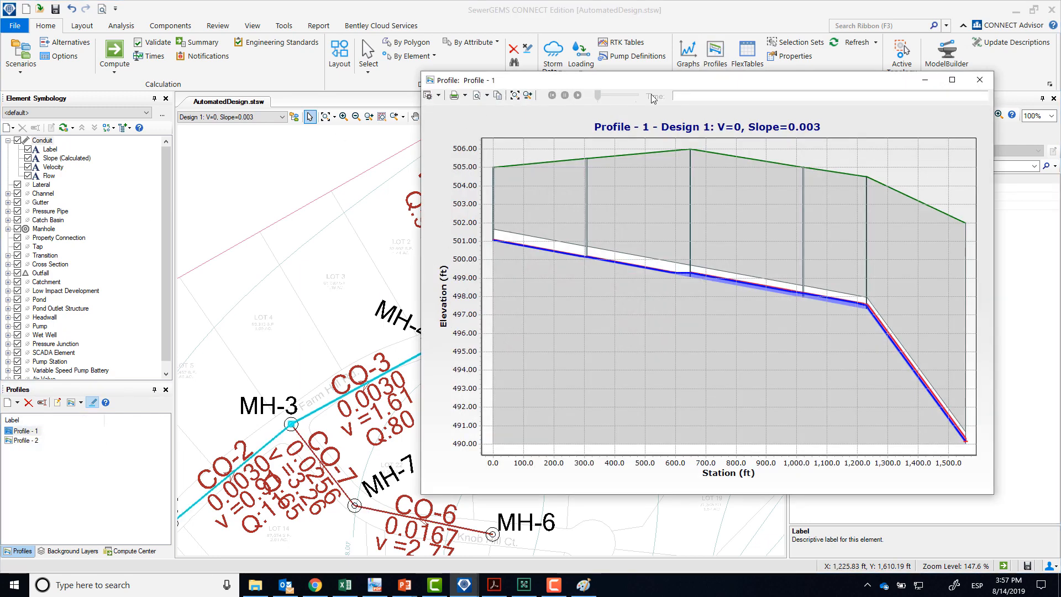
left_click_drag(698, 82, 762, 54)
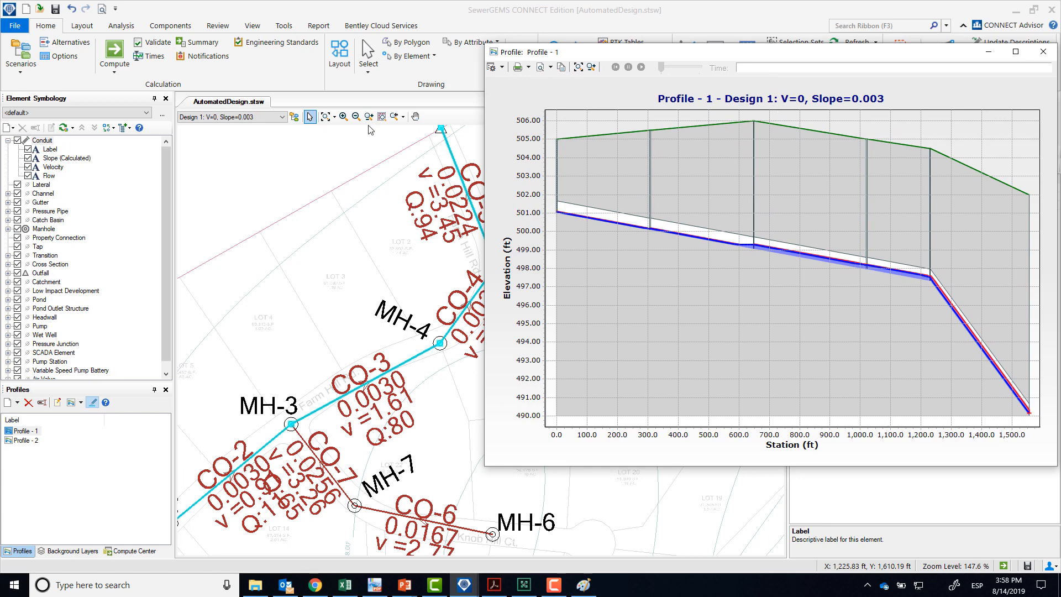
Step: Switch the active scenario to "Design 2: V=1, Slope = 0.0075" and follow the conduit slopes and velocities from MH-1 to outfall O-1
left_click(279, 116)
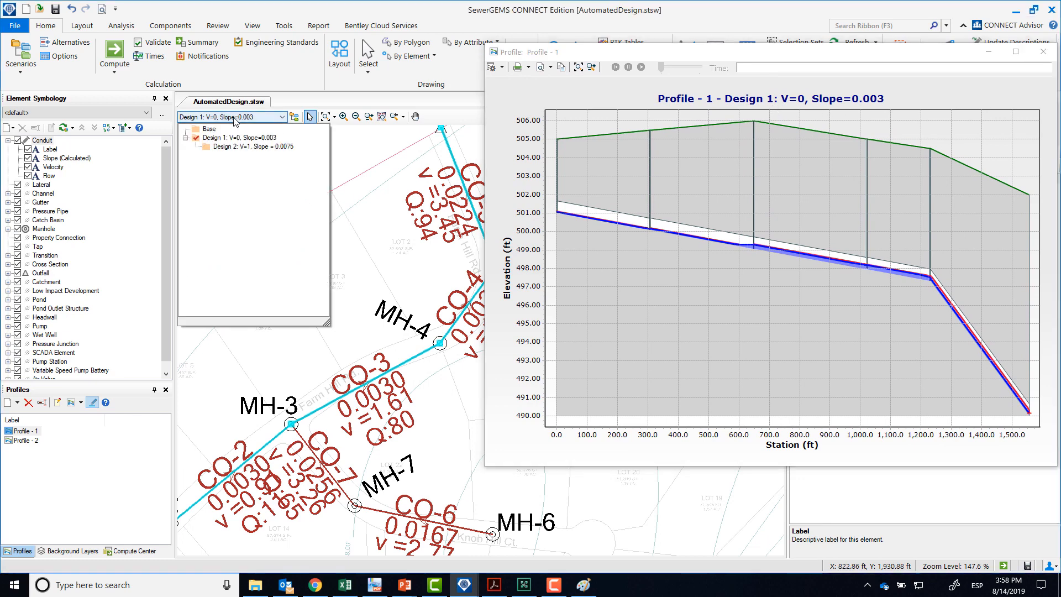
left_click(236, 147)
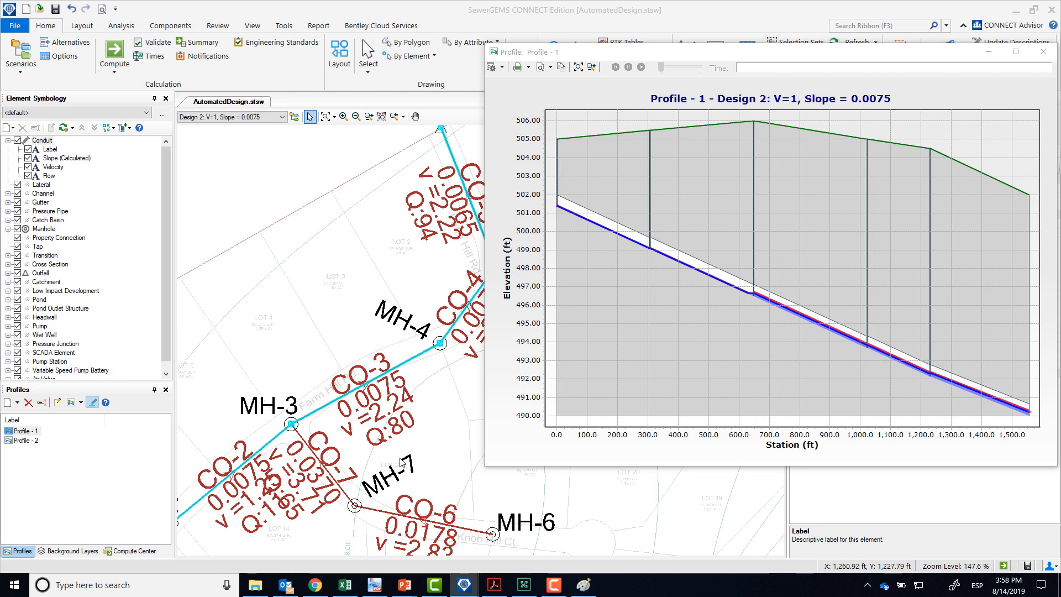
left_click(319, 462)
left_click_drag(319, 461, 338, 409)
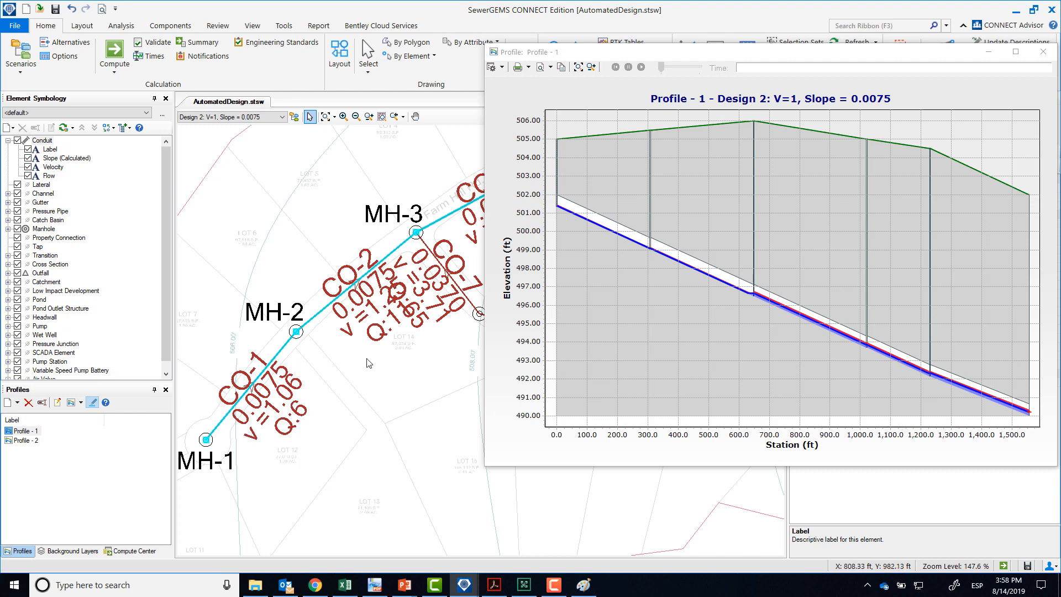
left_click_drag(413, 330, 323, 392)
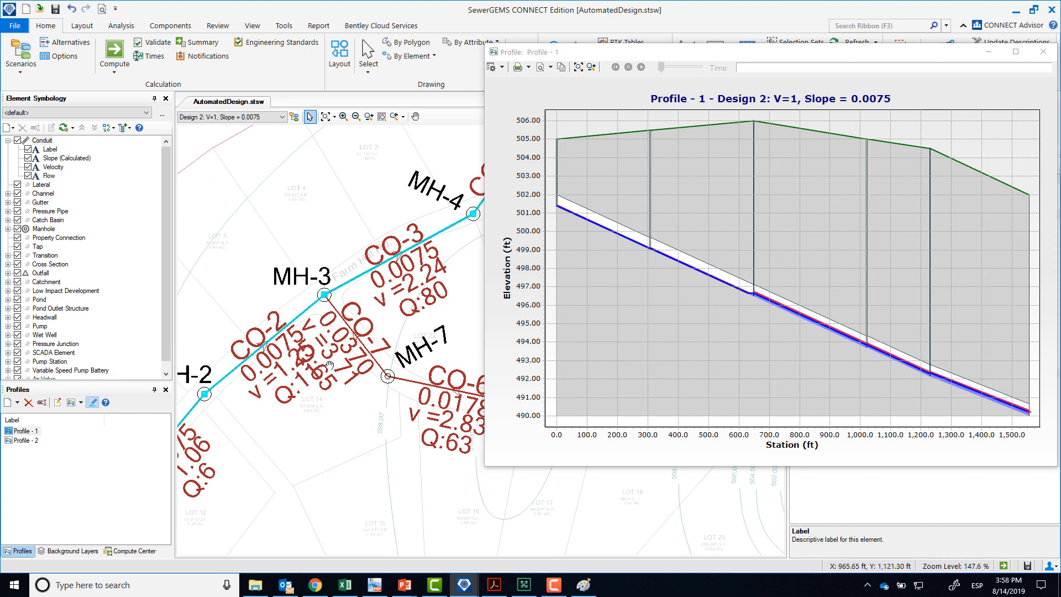
left_click_drag(329, 365, 253, 418)
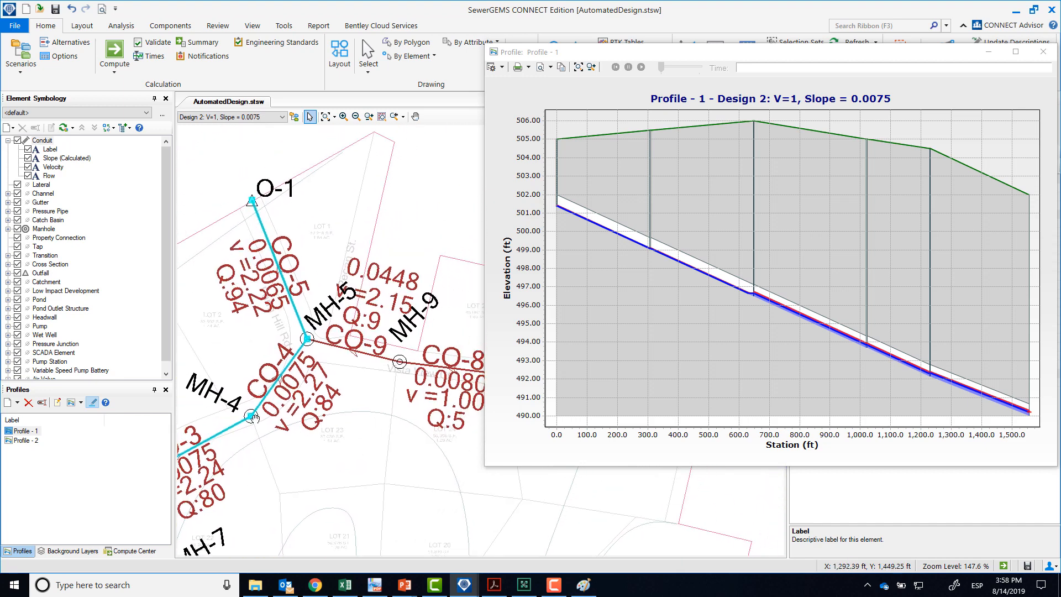
Step: Examine the slopes and velocities of branch conduits CO-8 and CO-9 and of outfall conduit CO-5 on the map
left_click_drag(381, 398, 295, 385)
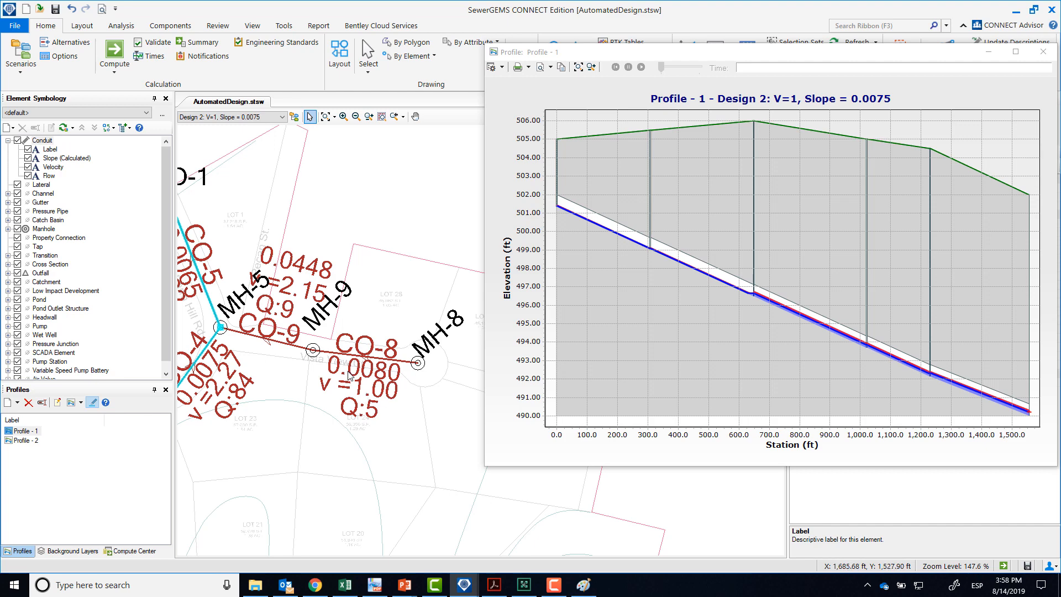
left_click_drag(359, 378, 418, 406)
left_click_drag(254, 301, 269, 311)
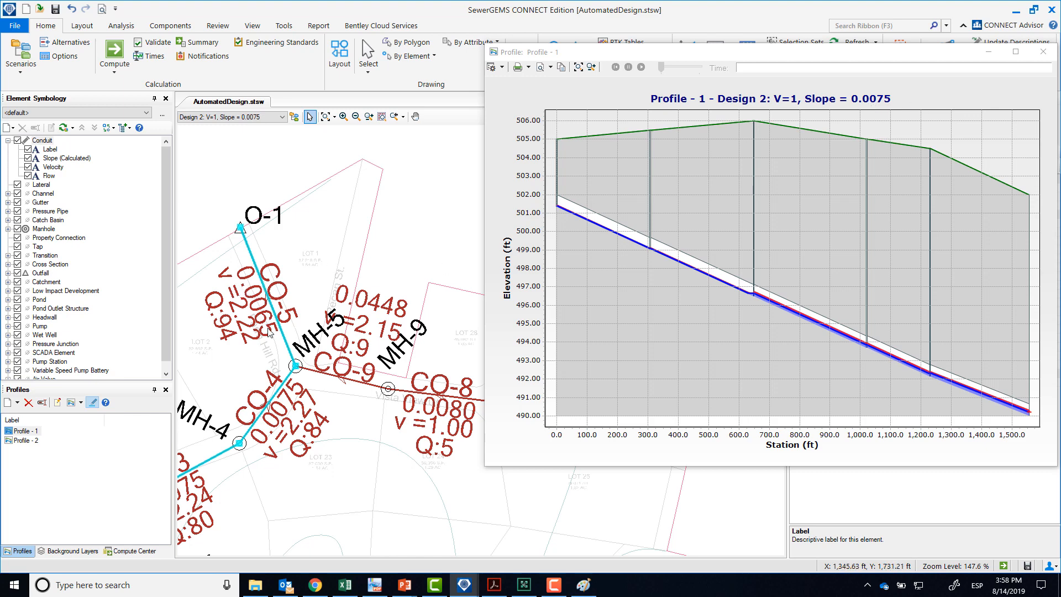
left_click_drag(256, 325, 337, 296)
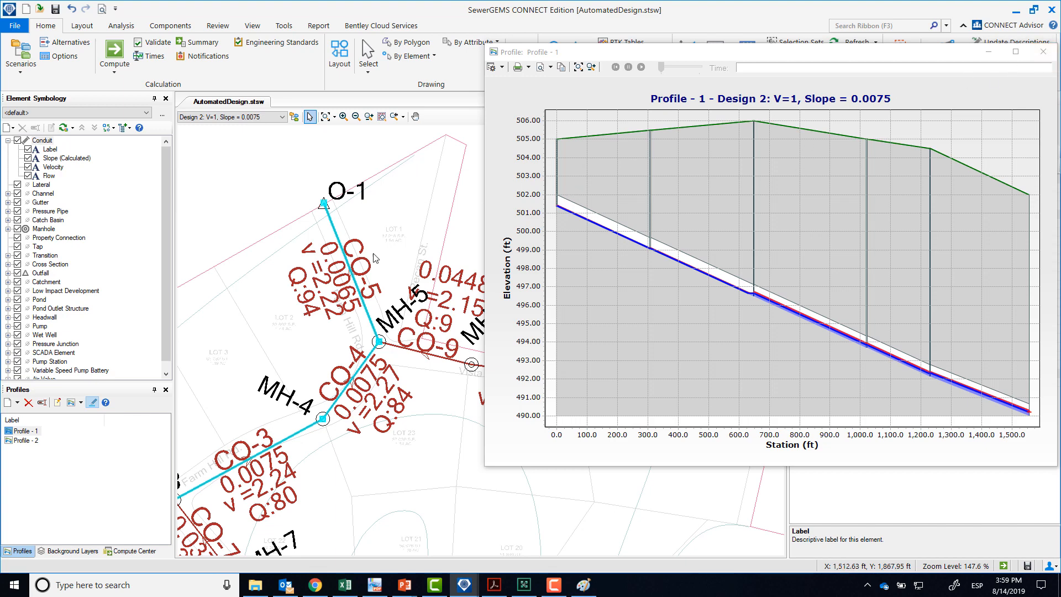
Step: Compare the whole MH-1 to O-1 path with Profile - 1, and switch the active scenario back to "Design 1: V=0, Slope=0.003"
scroll(345, 305, "down", 3)
left_click_drag(337, 314, 411, 290)
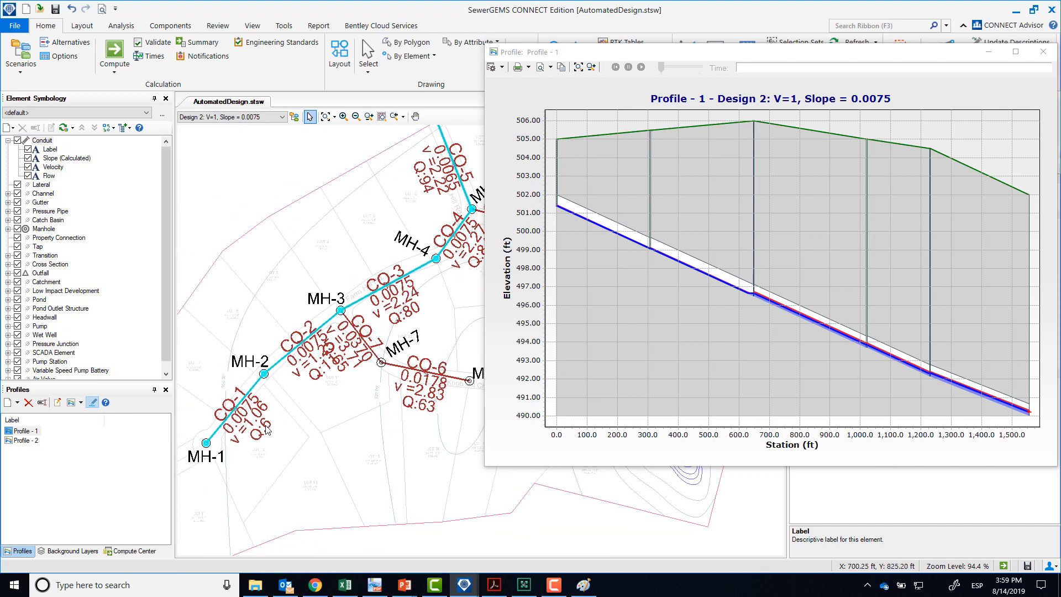
left_click_drag(321, 397, 310, 430)
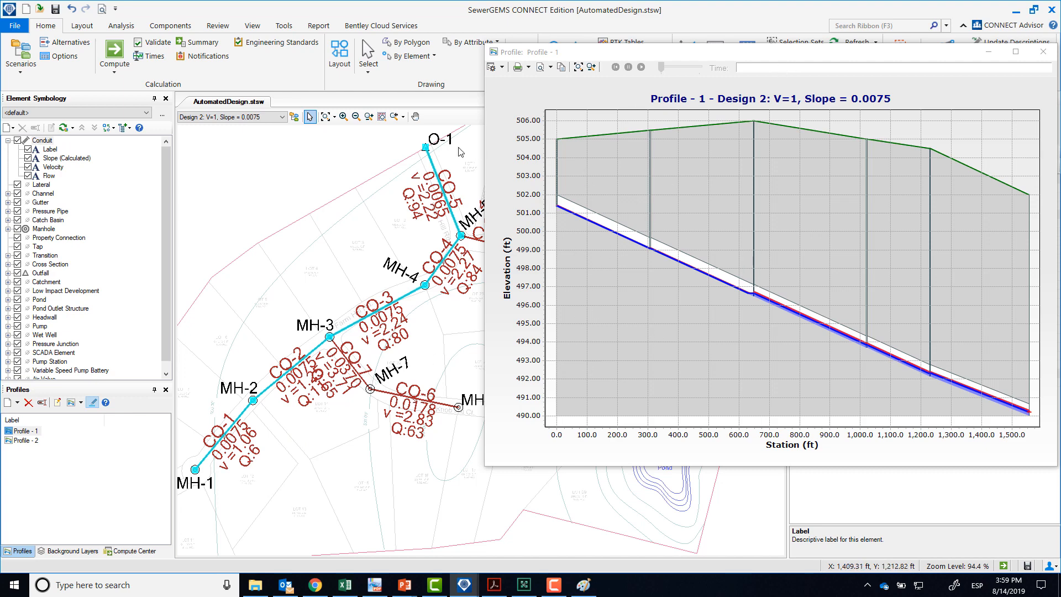
left_click(218, 117)
left_click(218, 138)
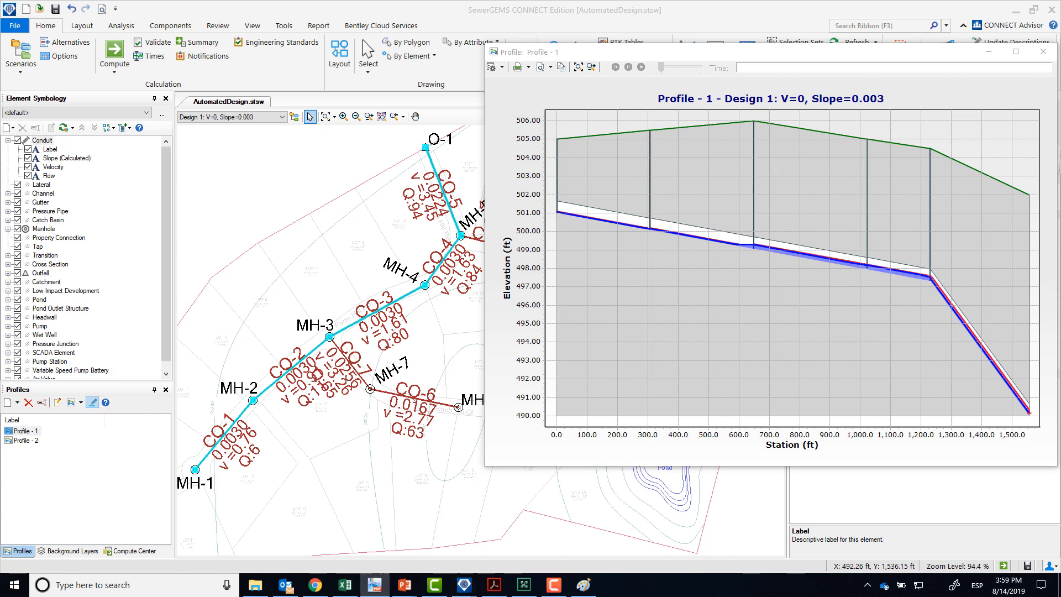
Step: Bring up the SewerFundamentalsCE document in PDF-XChange Viewer, read the workshop's scenario comparison table and answers, and move it out of view
left_click_drag(0, 34, 299, 66)
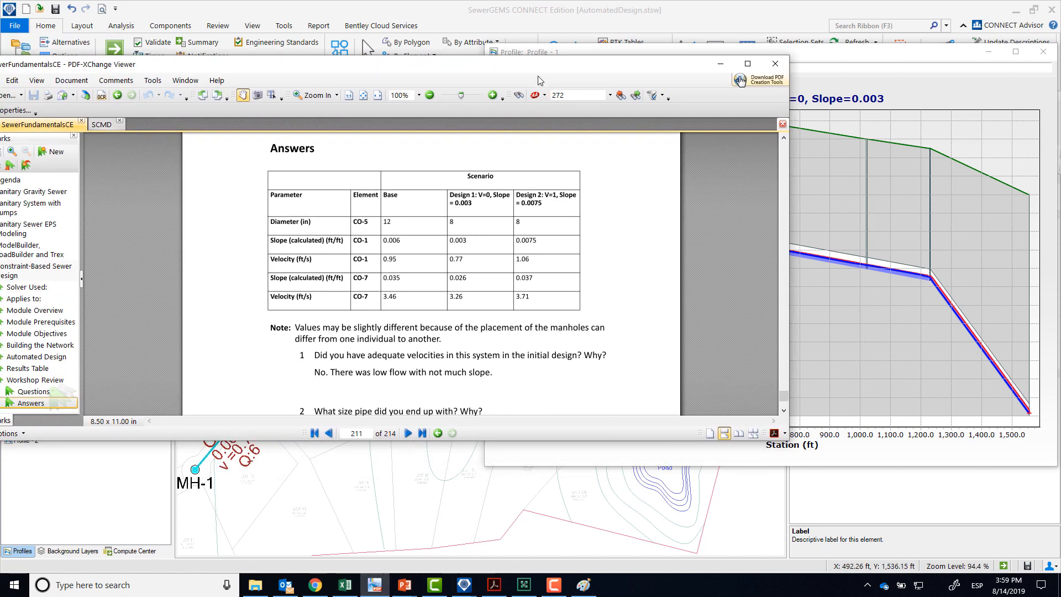
double_click(533, 67)
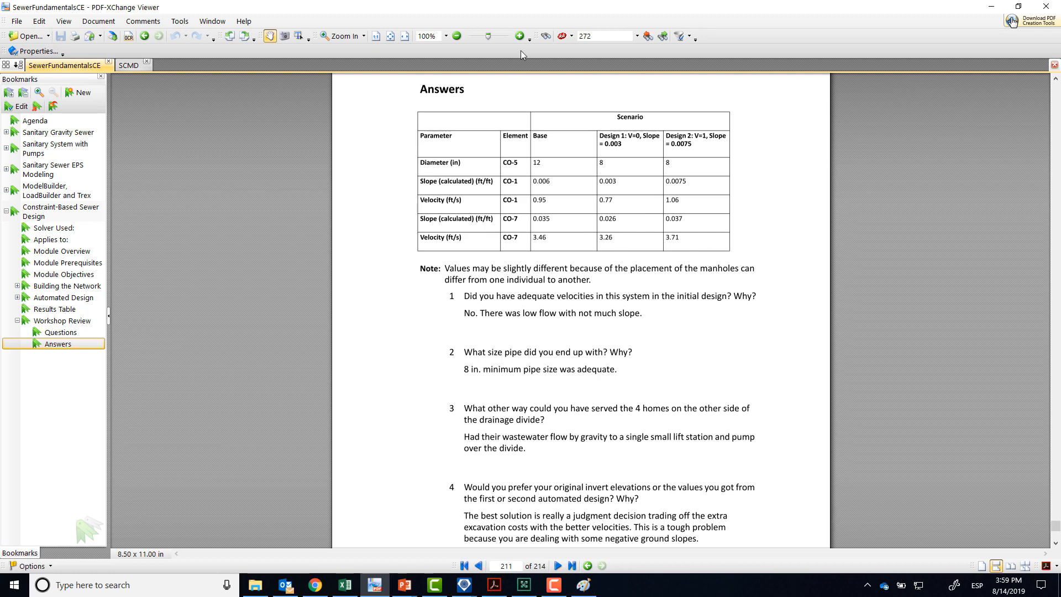
left_click_drag(535, 11, 0, 56)
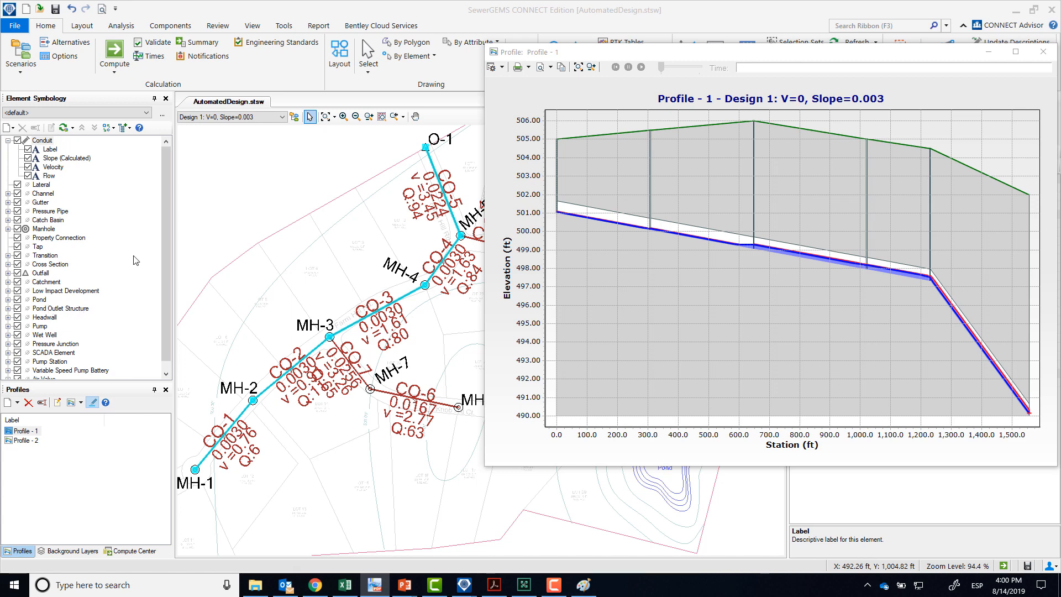
Step: Close Profile - 1 in SewerGEMS and open the "Copy of Conduit Table" FlexTable for the Design 1 scenario
left_click_drag(929, 56, 612, 59)
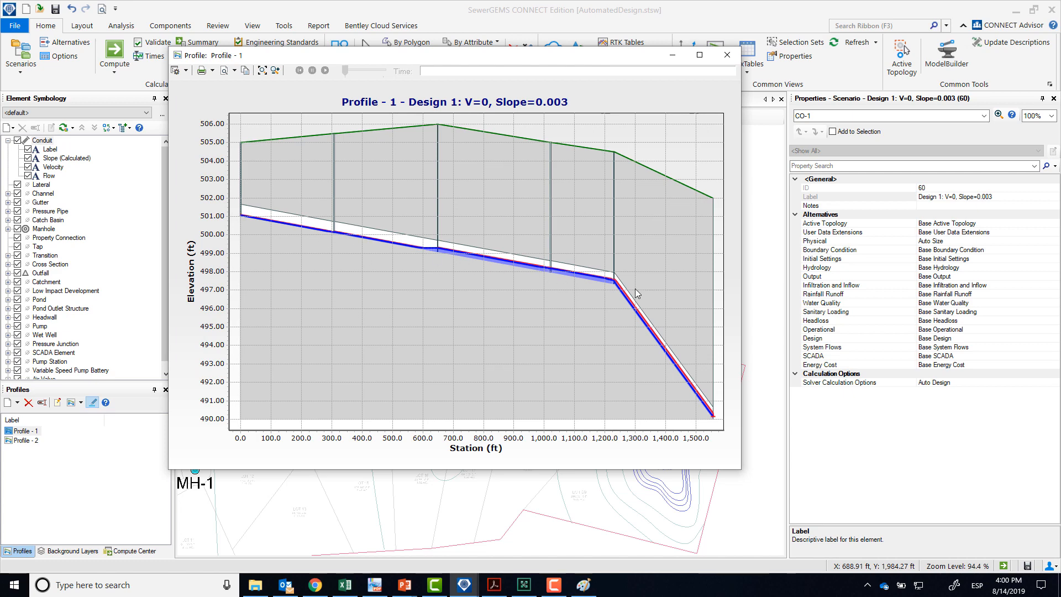
left_click(727, 56)
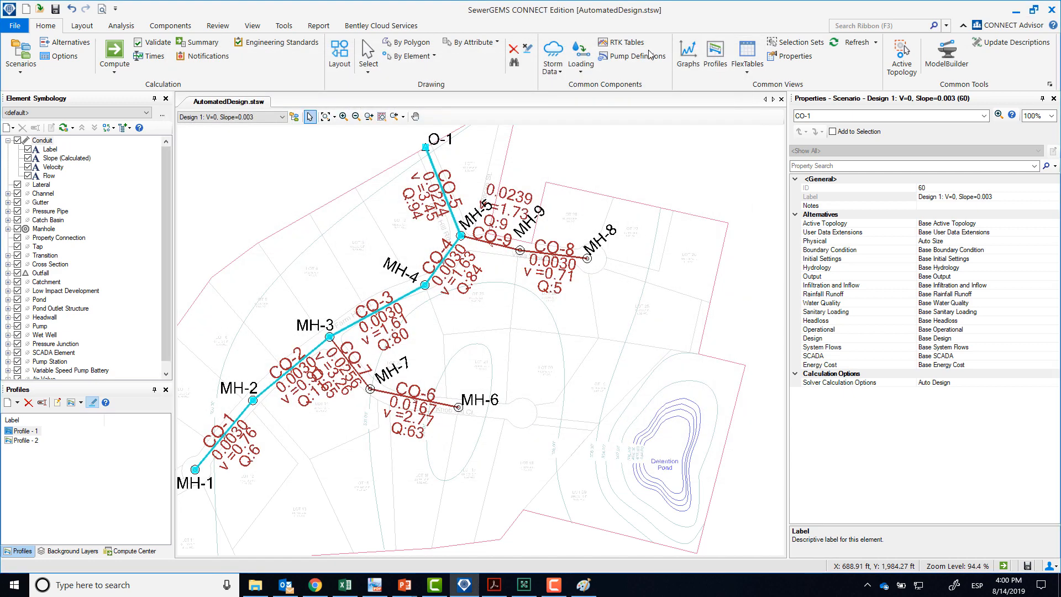
left_click(746, 54)
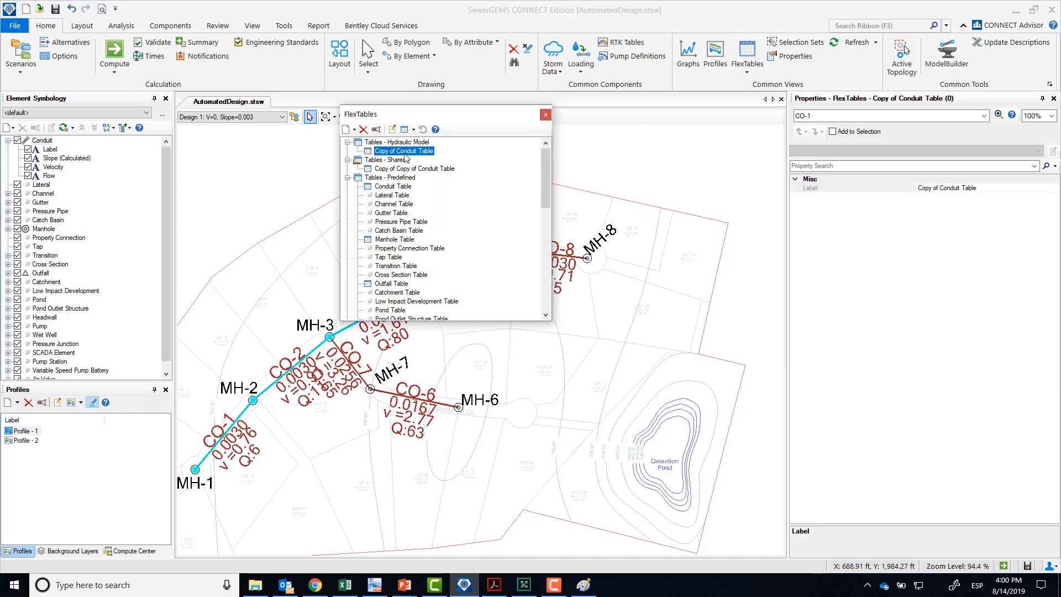
double_click(405, 152)
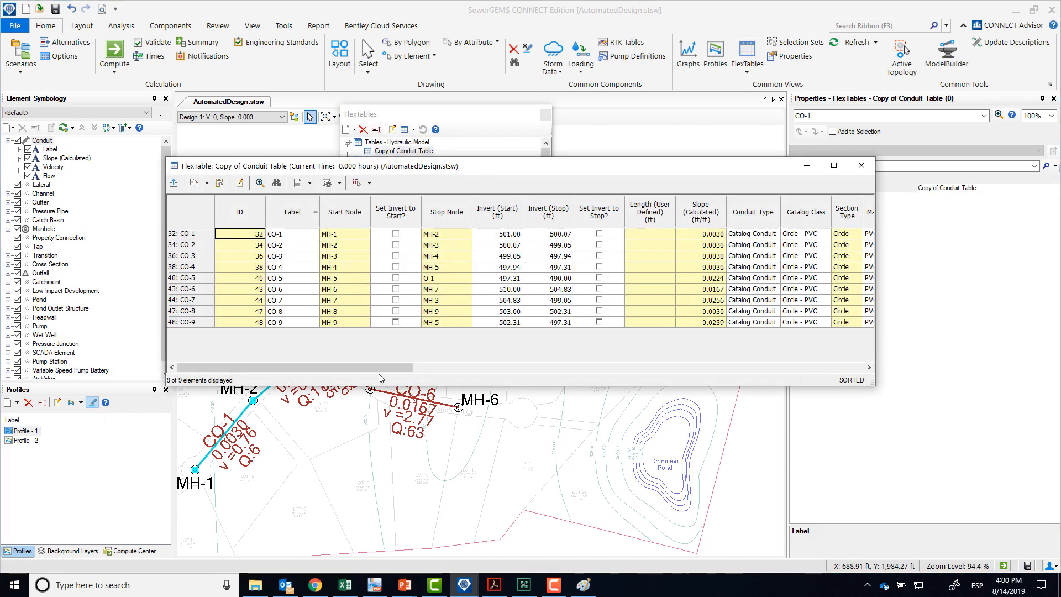
left_click_drag(392, 368, 324, 369)
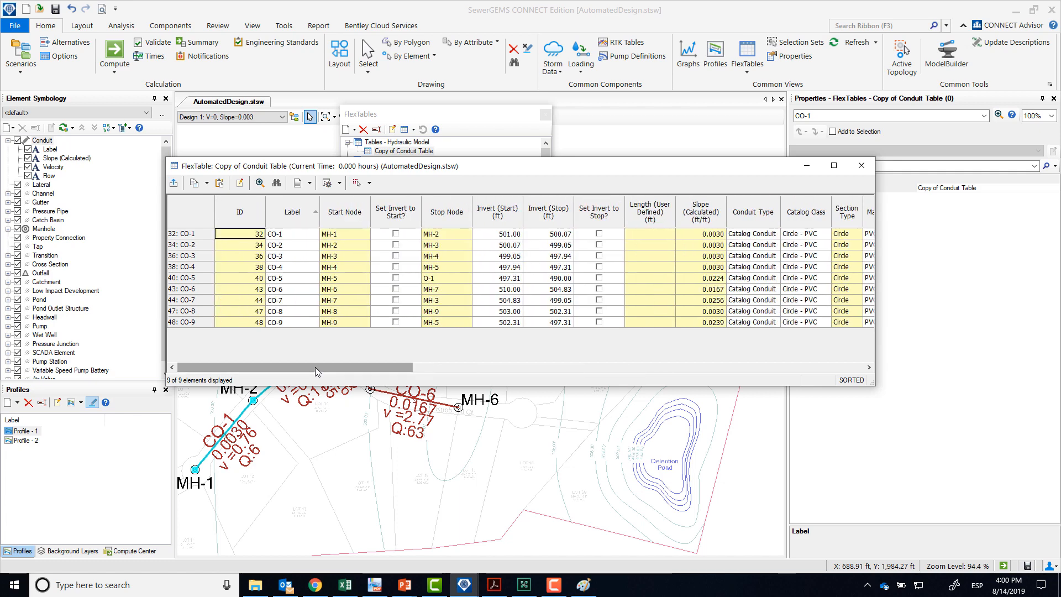
Step: Edit the "Copy of Conduit Table" FlexTable and add the Depth/Rise field to its selected columns
left_click(246, 186)
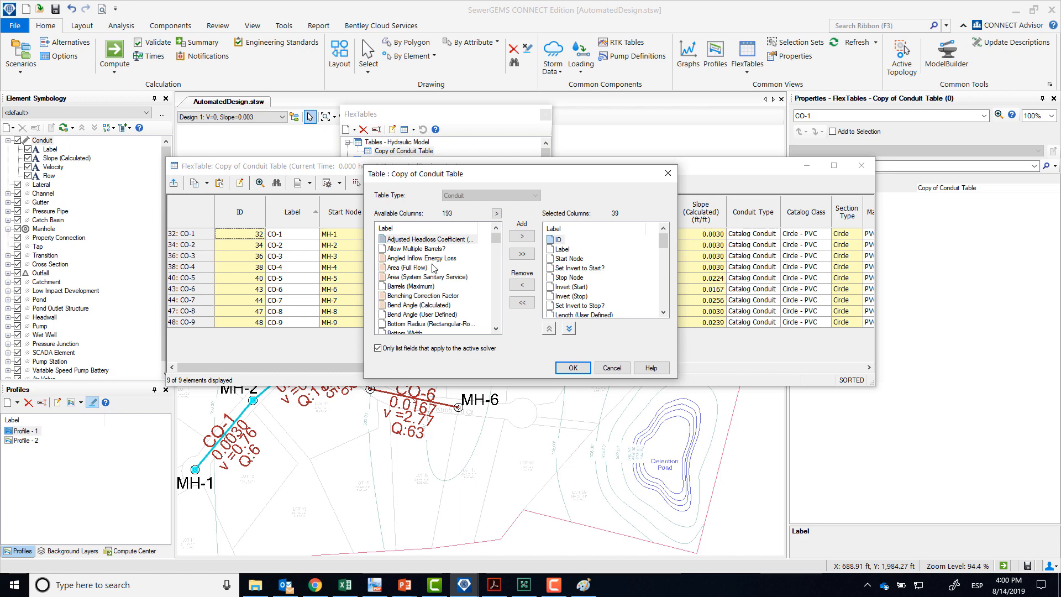
left_click(405, 268)
key("d")
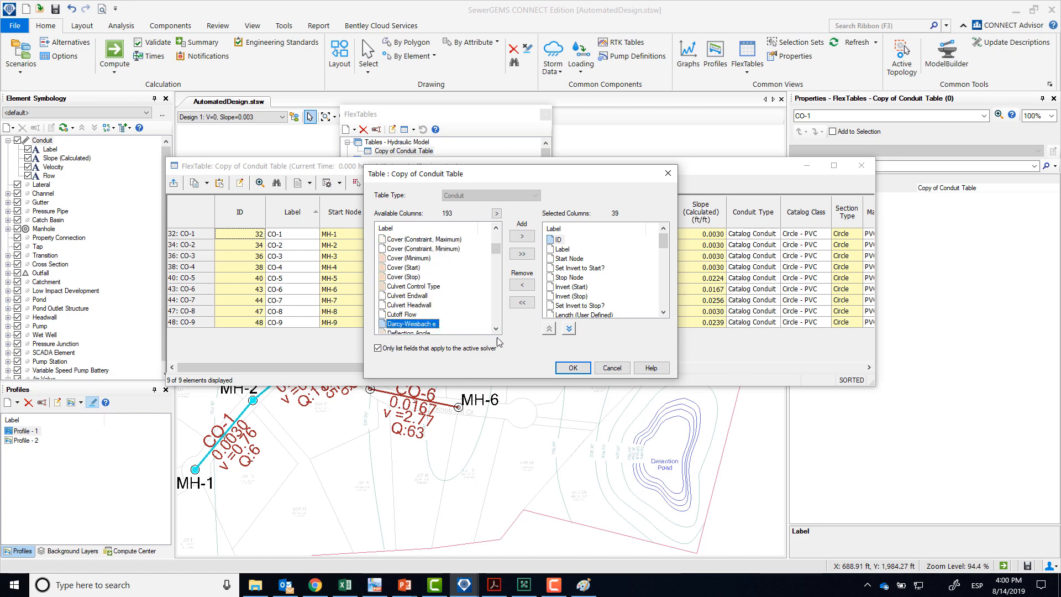
scroll(497, 330, "down", 3)
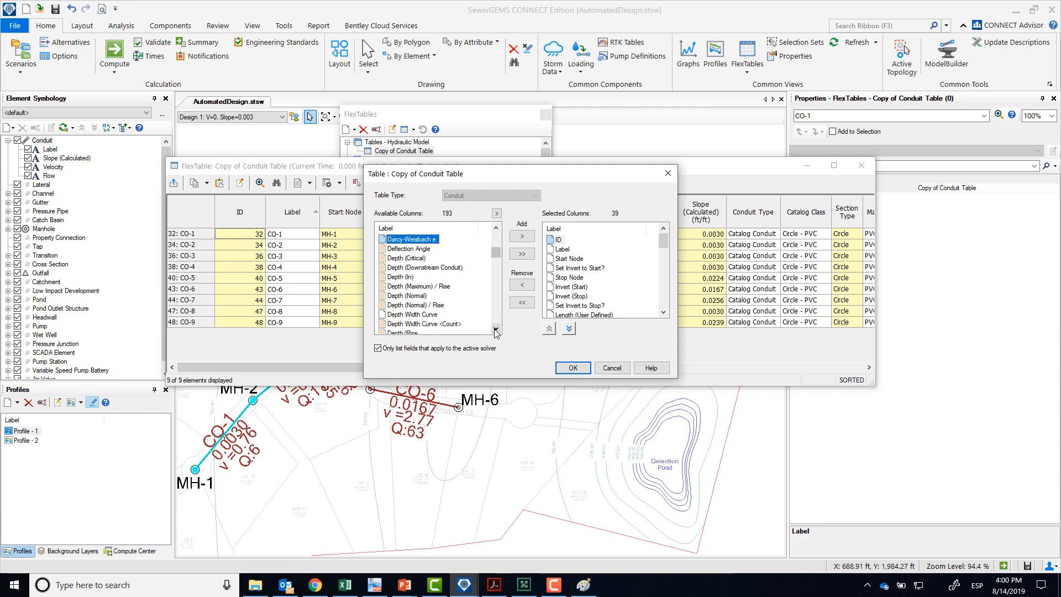
left_click(495, 330)
left_click(496, 330)
double_click(410, 314)
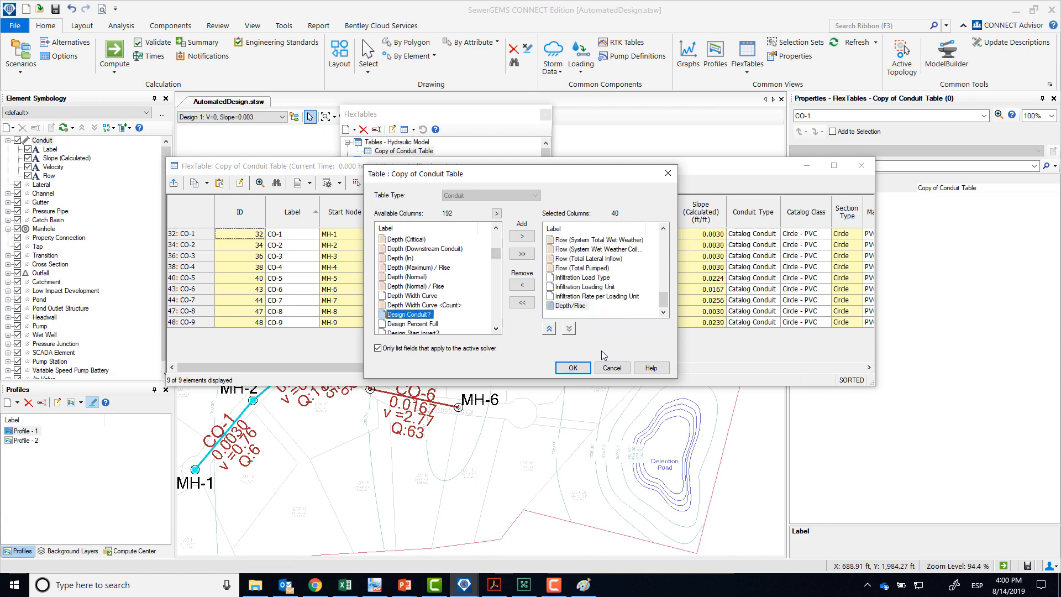
left_click(585, 368)
Step: Sort the conduits in the FlexTable by the Depth/Rise (%) column in descending order
left_click_drag(382, 367, 884, 358)
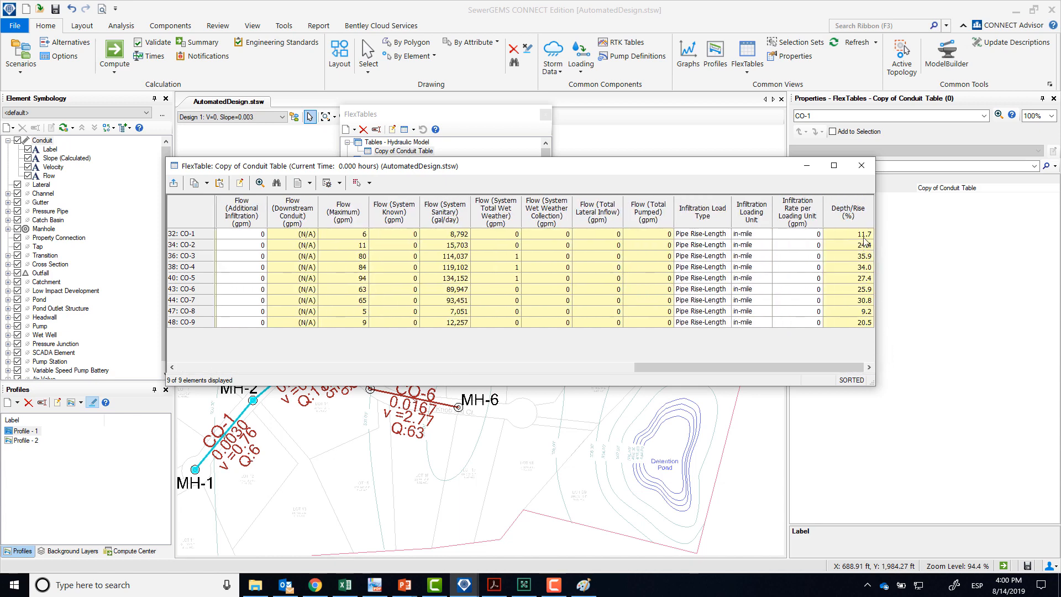
right_click(854, 216)
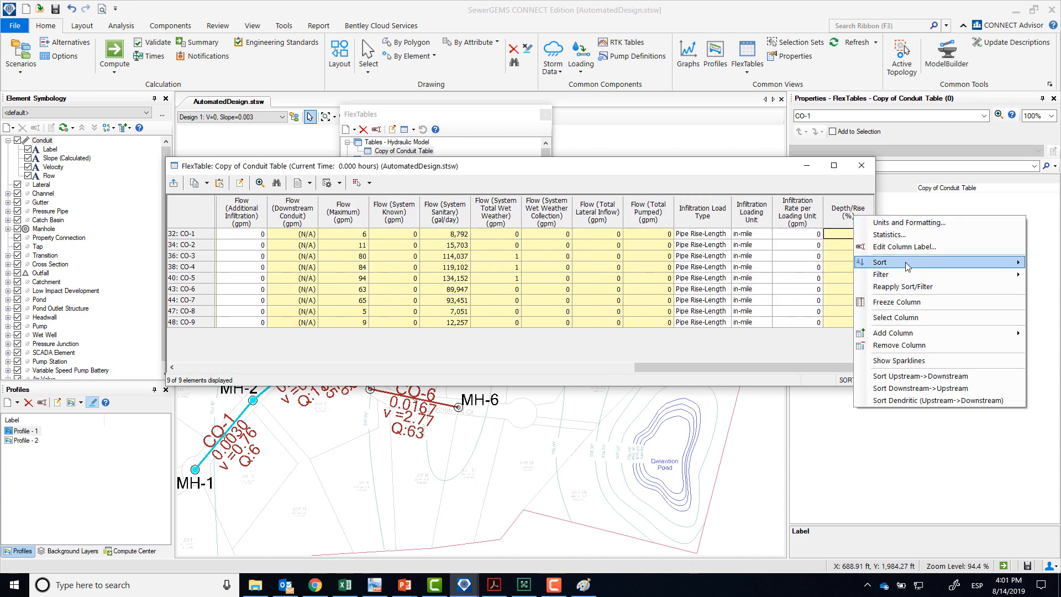
mouse_move(895, 262)
left_click(799, 276)
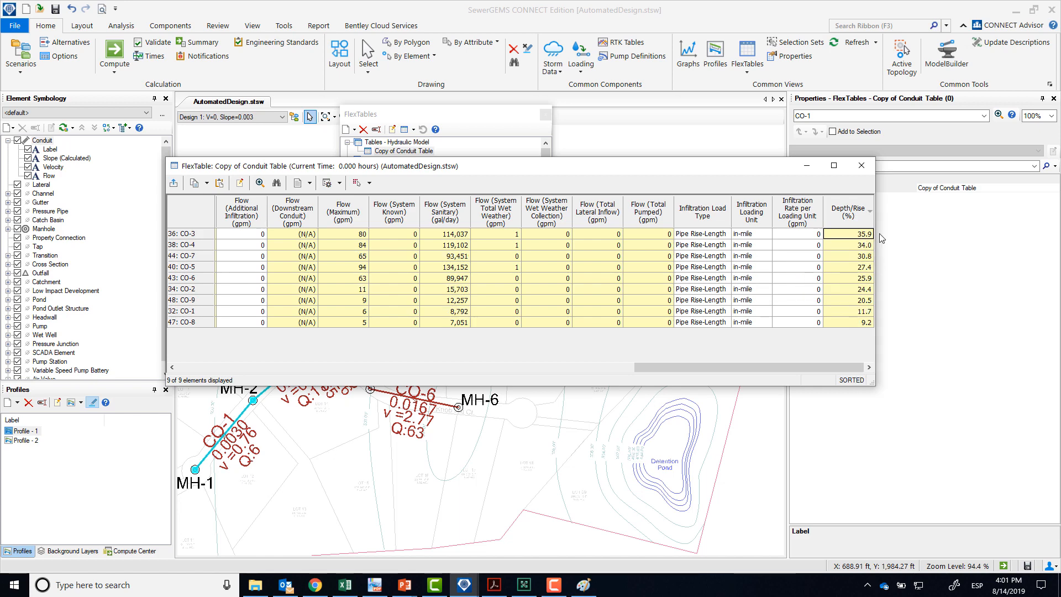
Step: Close the conduit FlexTable and the FlexTables manager, and center the sewer network in the drawing
left_click(865, 169)
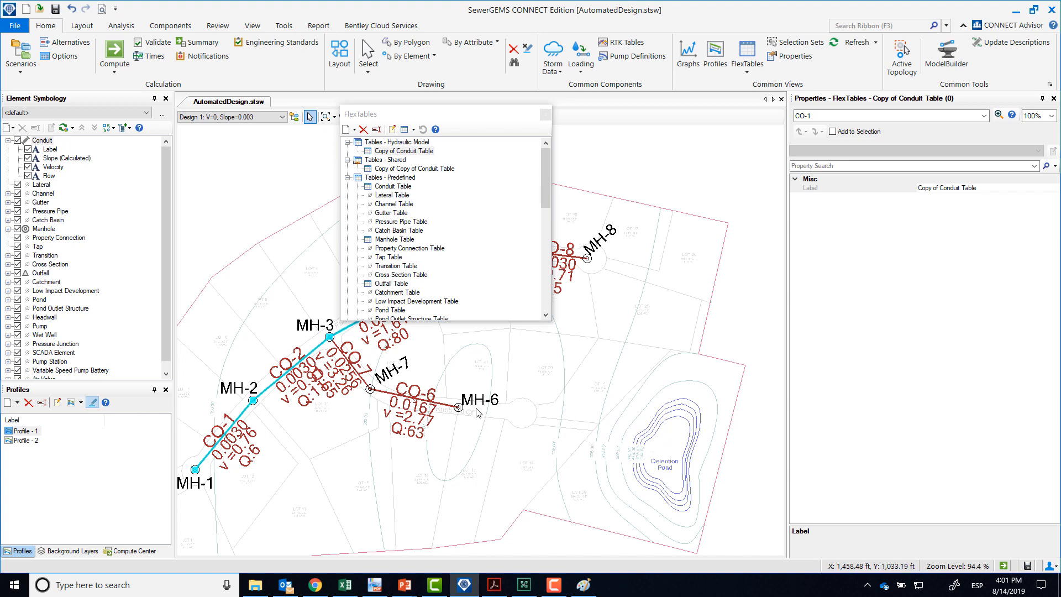
left_click_drag(468, 111, 308, 67)
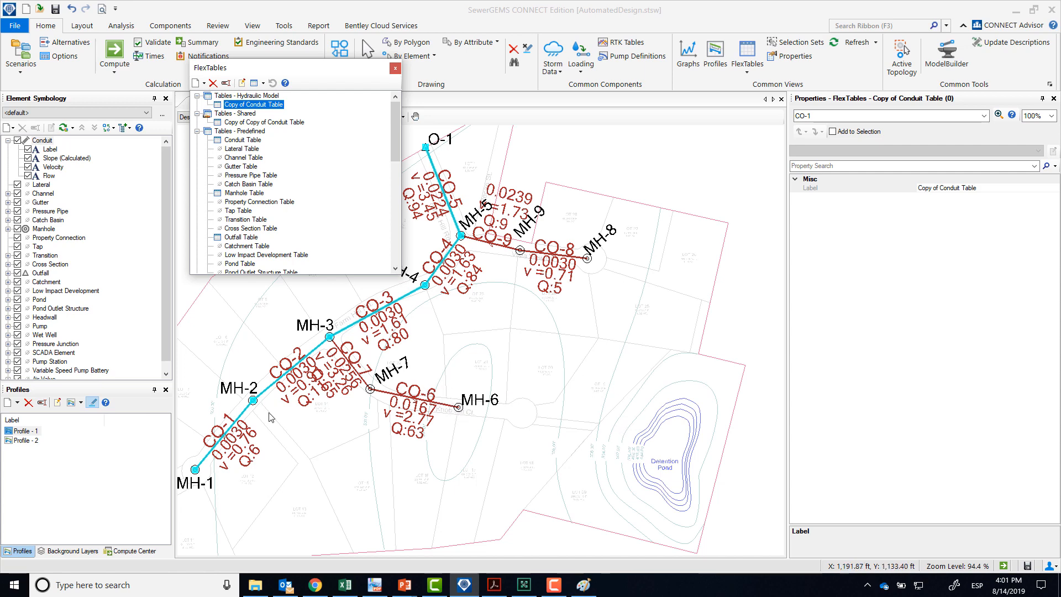
key("alt+Tab")
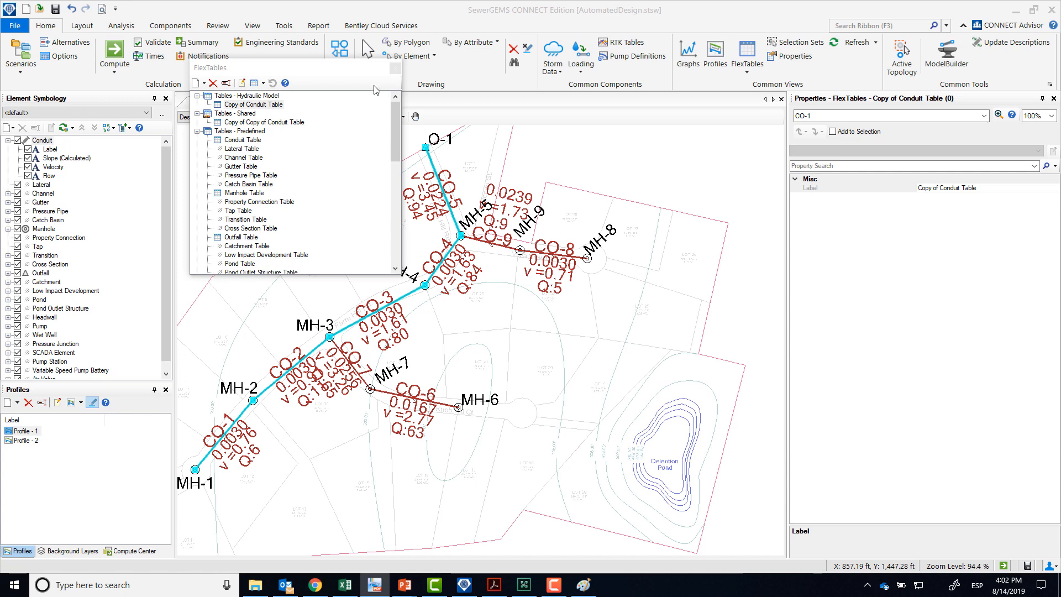
left_click(396, 68)
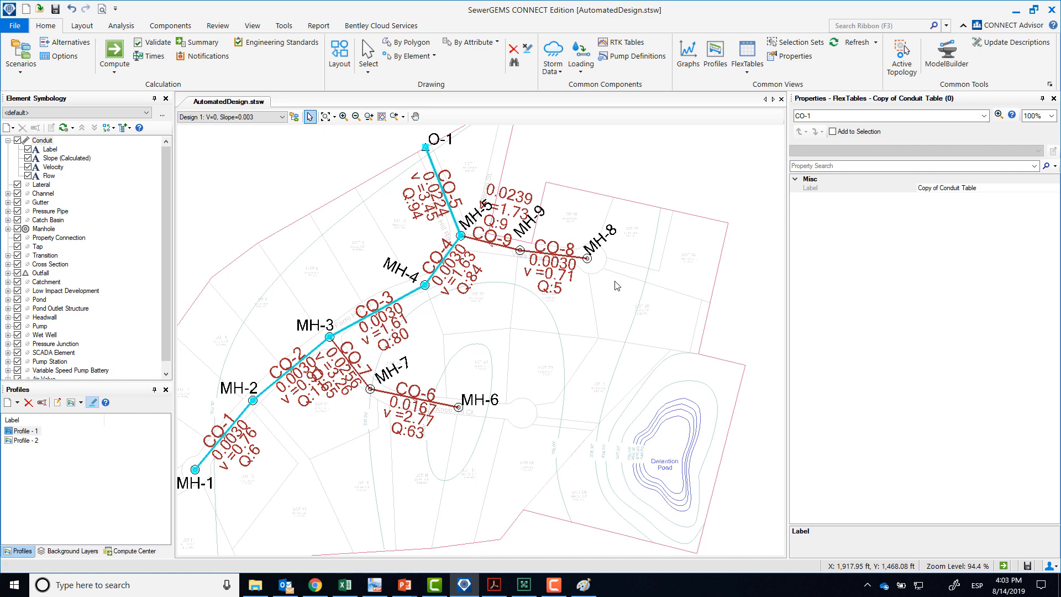
left_click_drag(428, 366, 535, 384)
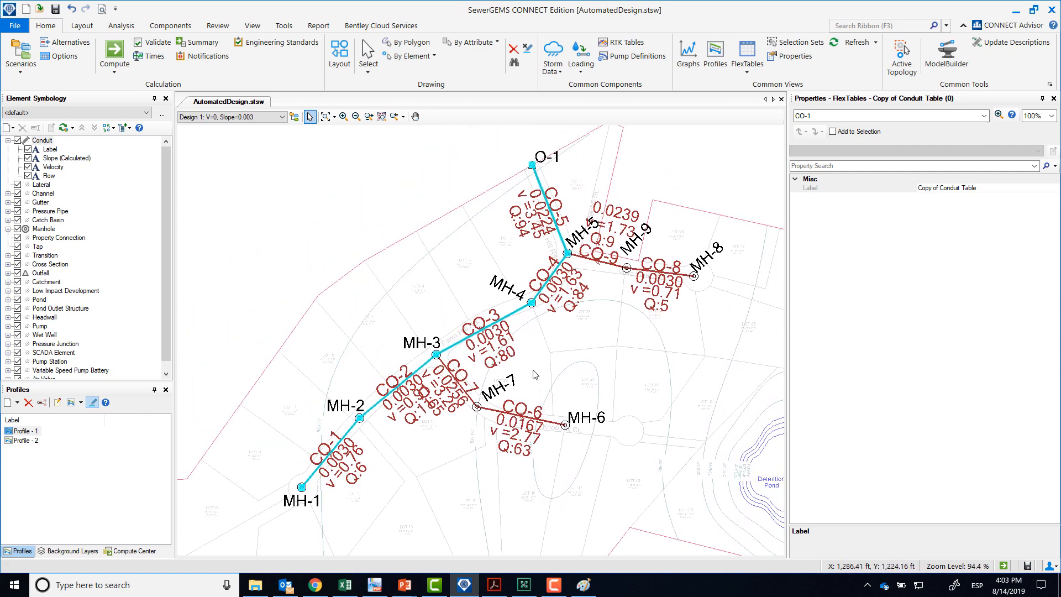